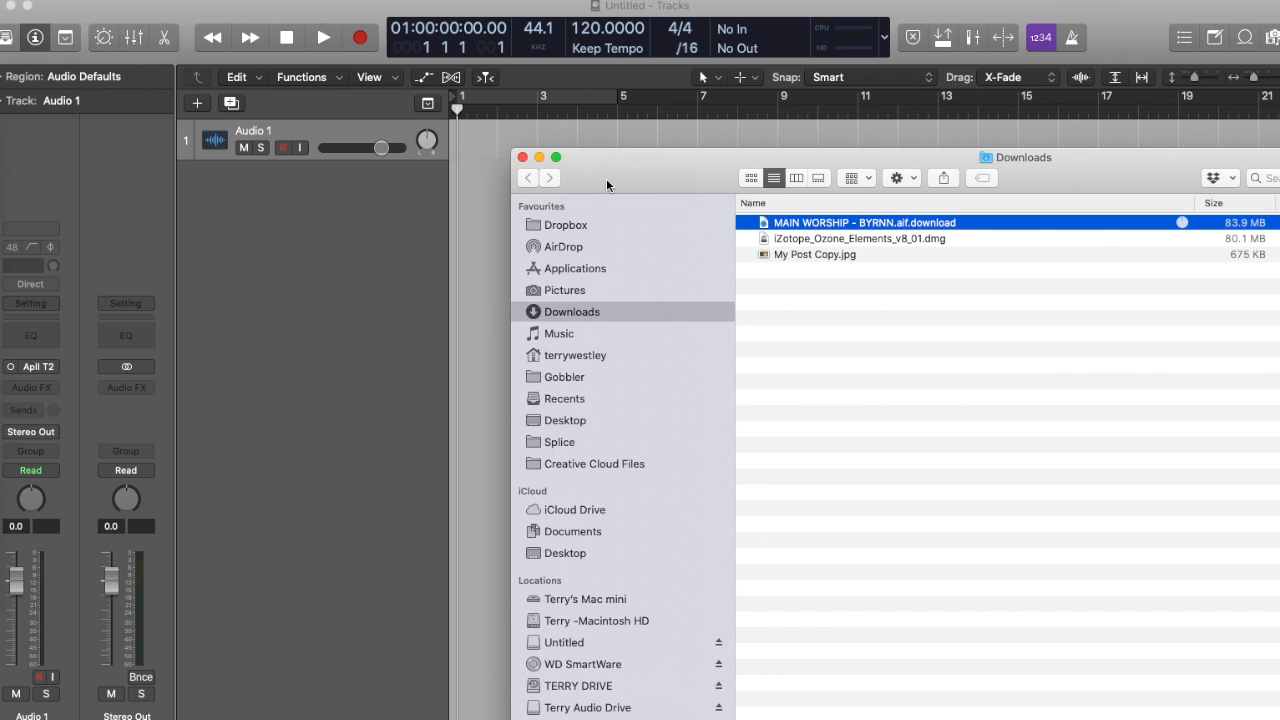
Step: Import the MAIN WORSHIP - BYRNN audio file from Downloads onto the Audio 1 track at bar 1 and enlarge the track height
left_click_drag(620, 167, 678, 302)
left_click_drag(834, 337, 457, 144)
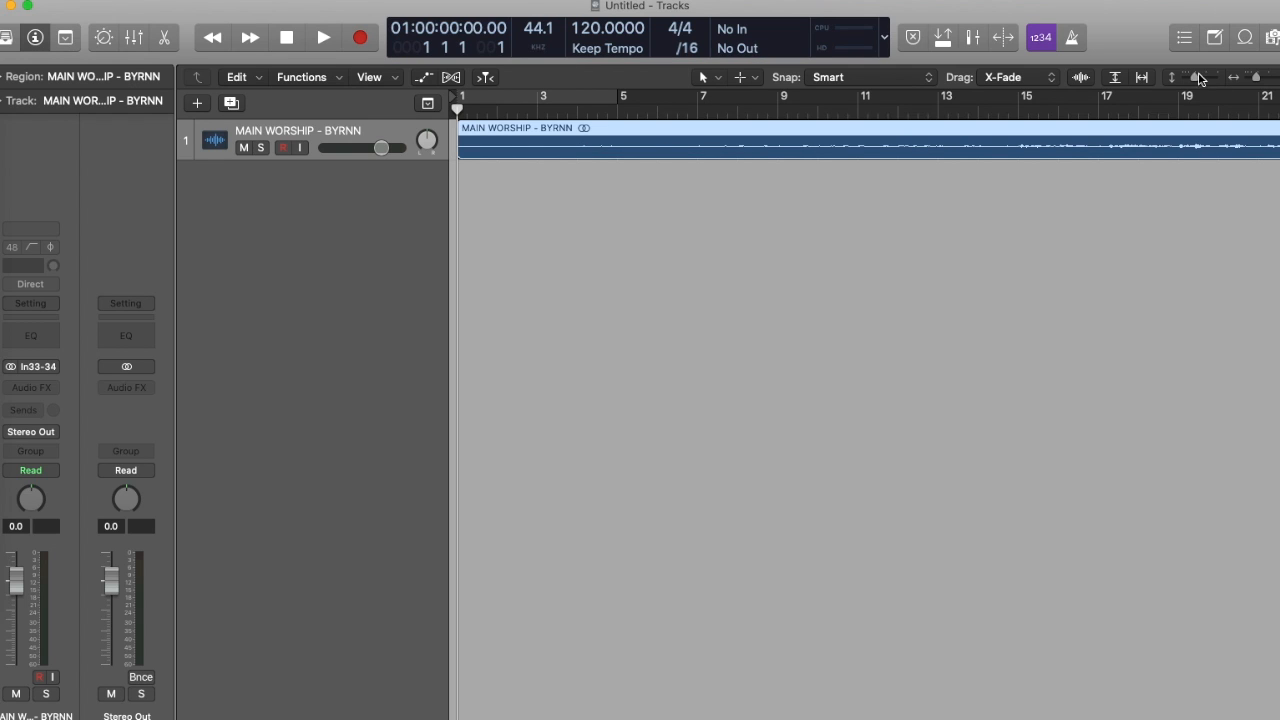
left_click_drag(1196, 80, 1210, 64)
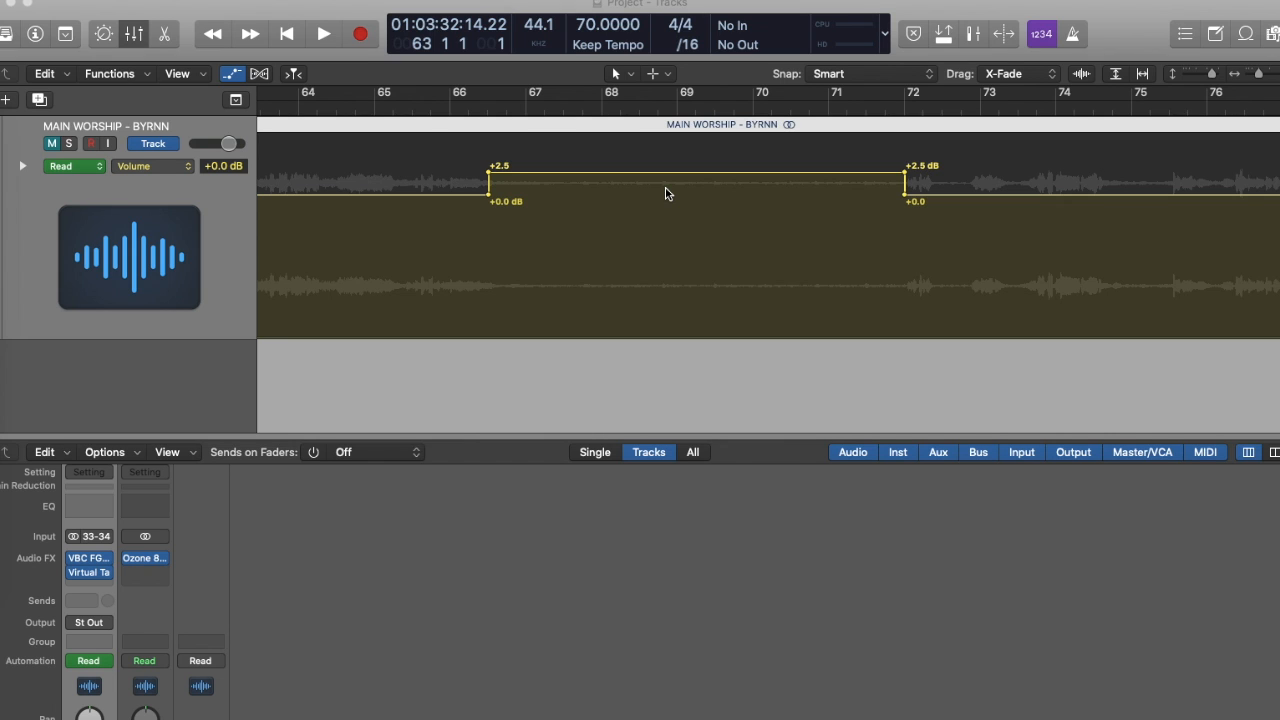
Step: Review the track's volume automation between bars 66 and 78 and inspect its VBC FG-Grey compressor and Virtual Tape Machines settings
scroll(934, 223, "right", 10)
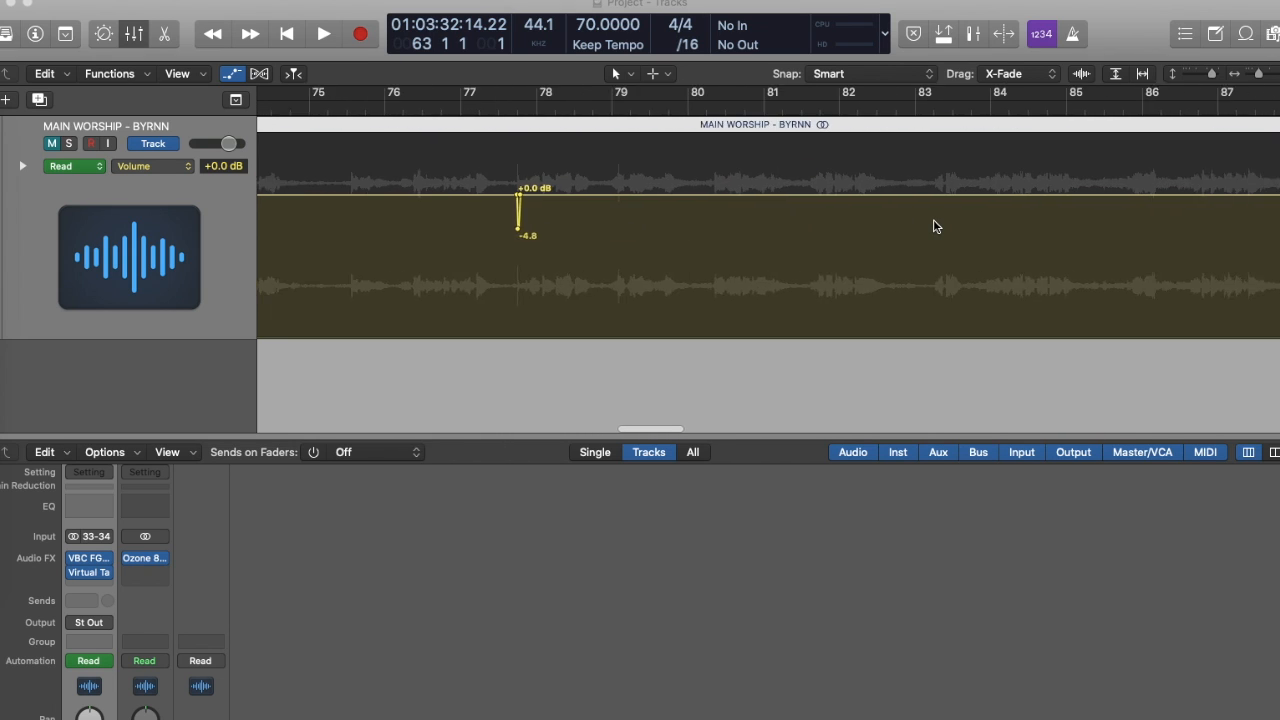
scroll(936, 226, "left", 1)
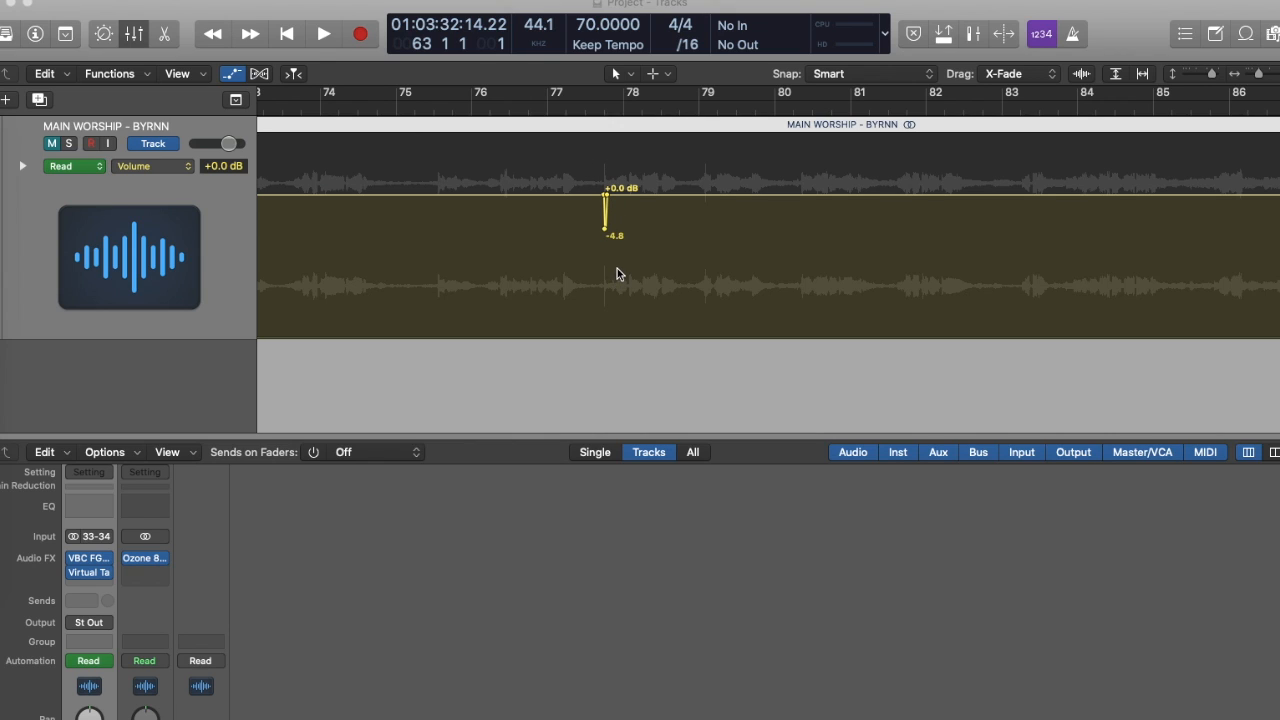
scroll(282, 591, "down", 4)
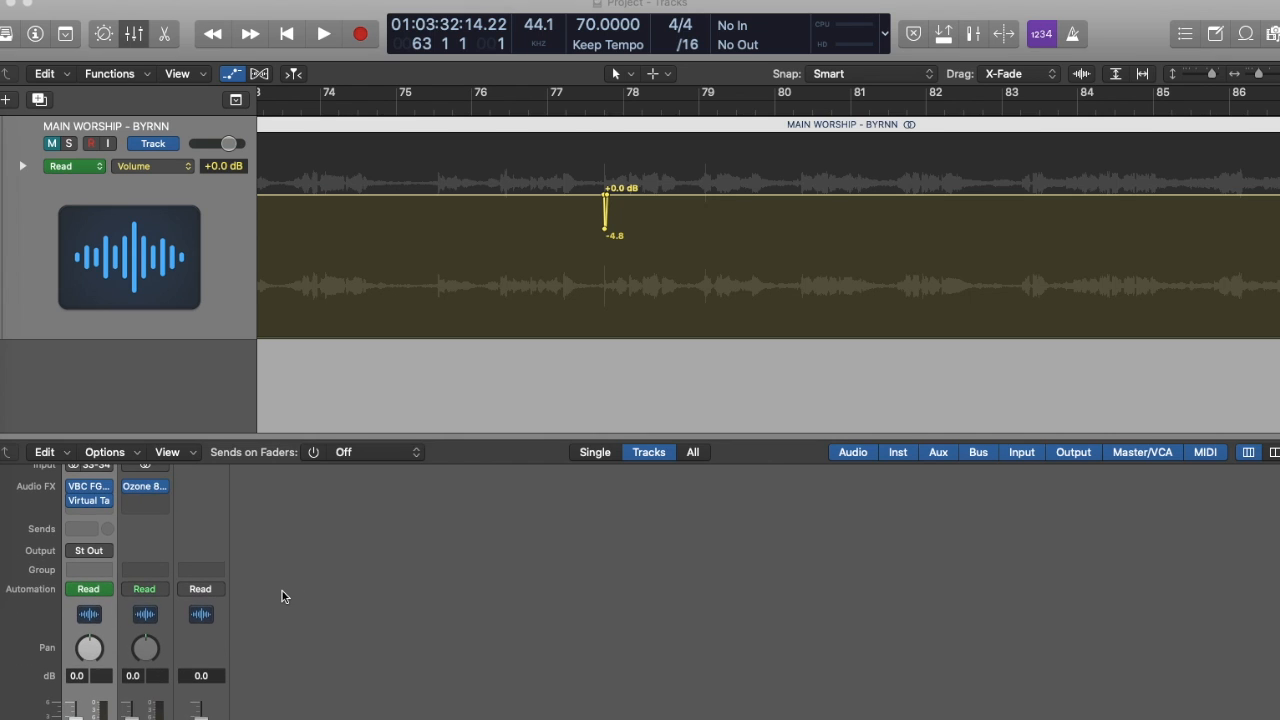
left_click(88, 492)
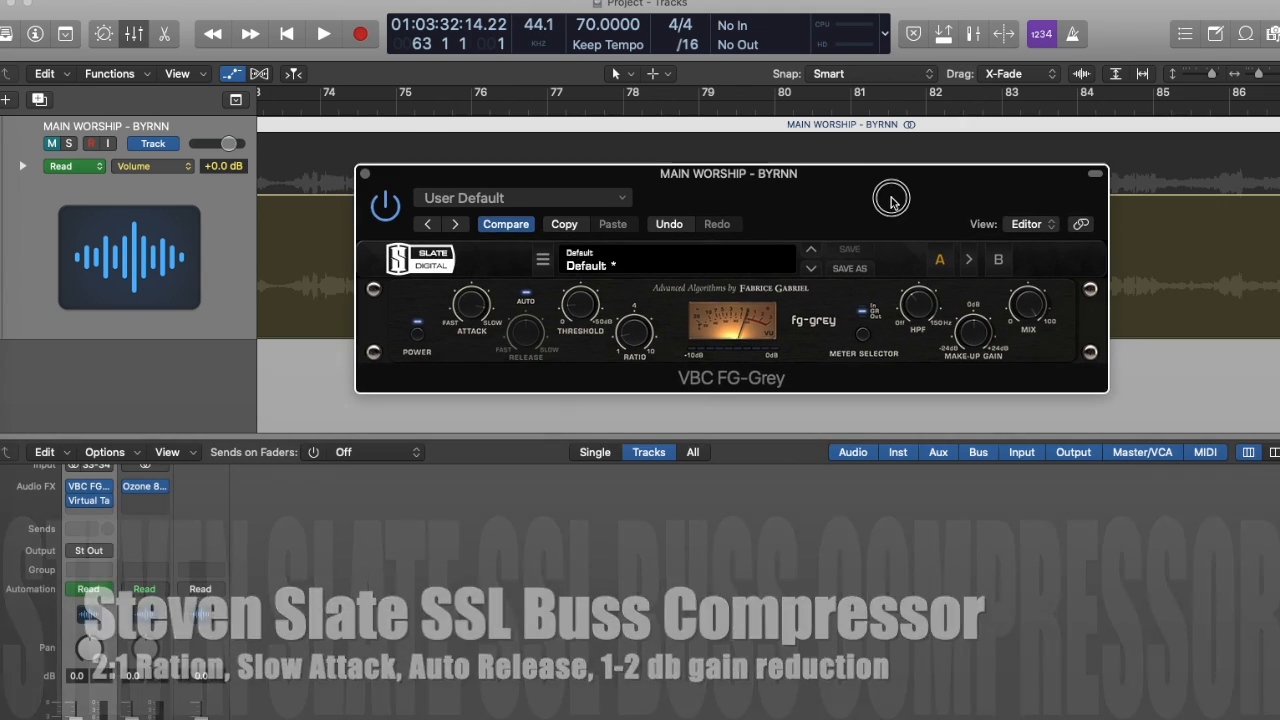
left_click_drag(891, 199, 888, 187)
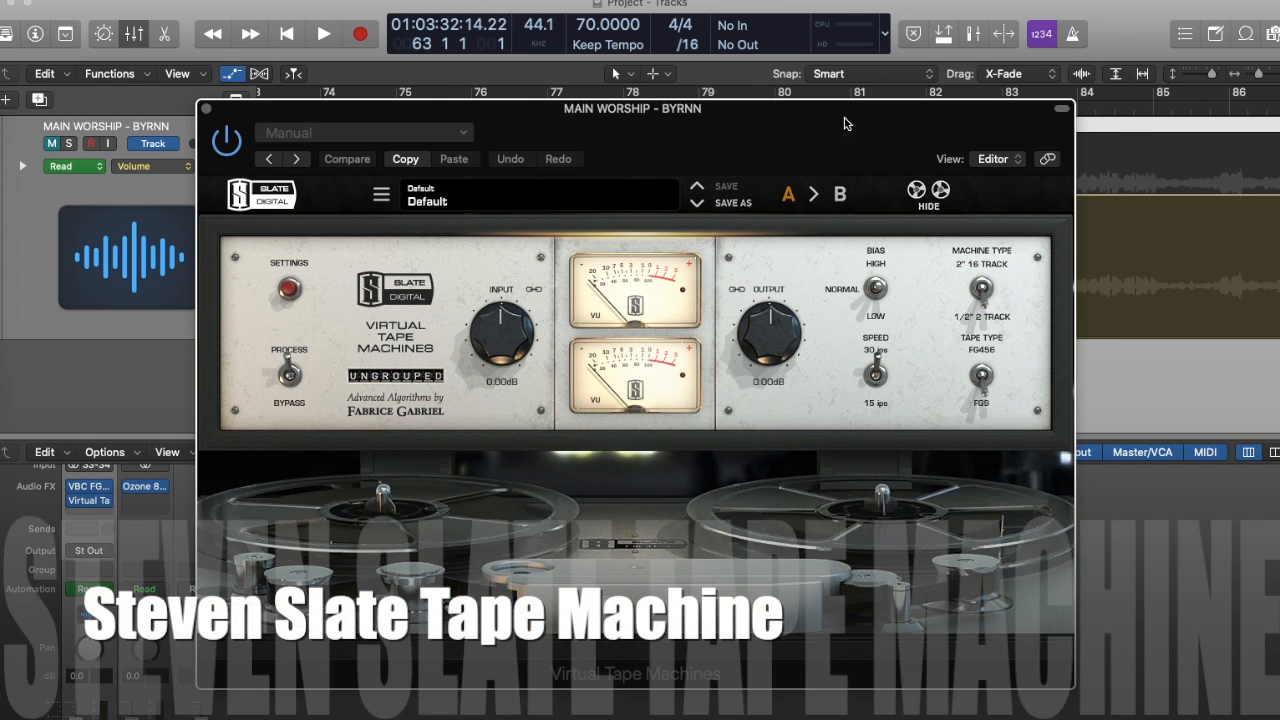
left_click_drag(845, 141, 937, 97)
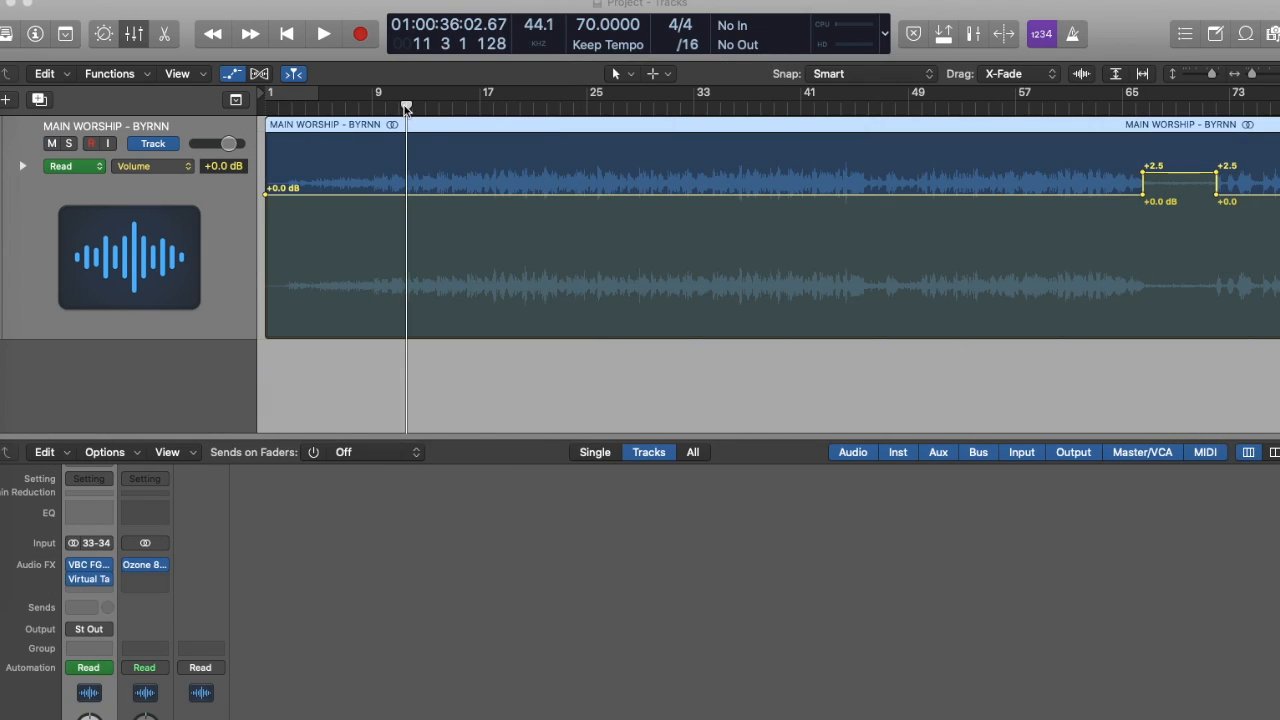
Step: Position the playhead at bar 16 and open Ozone 8 Elements on the Stereo Out channel, dismissing its preset manager
left_click_drag(408, 107, 462, 97)
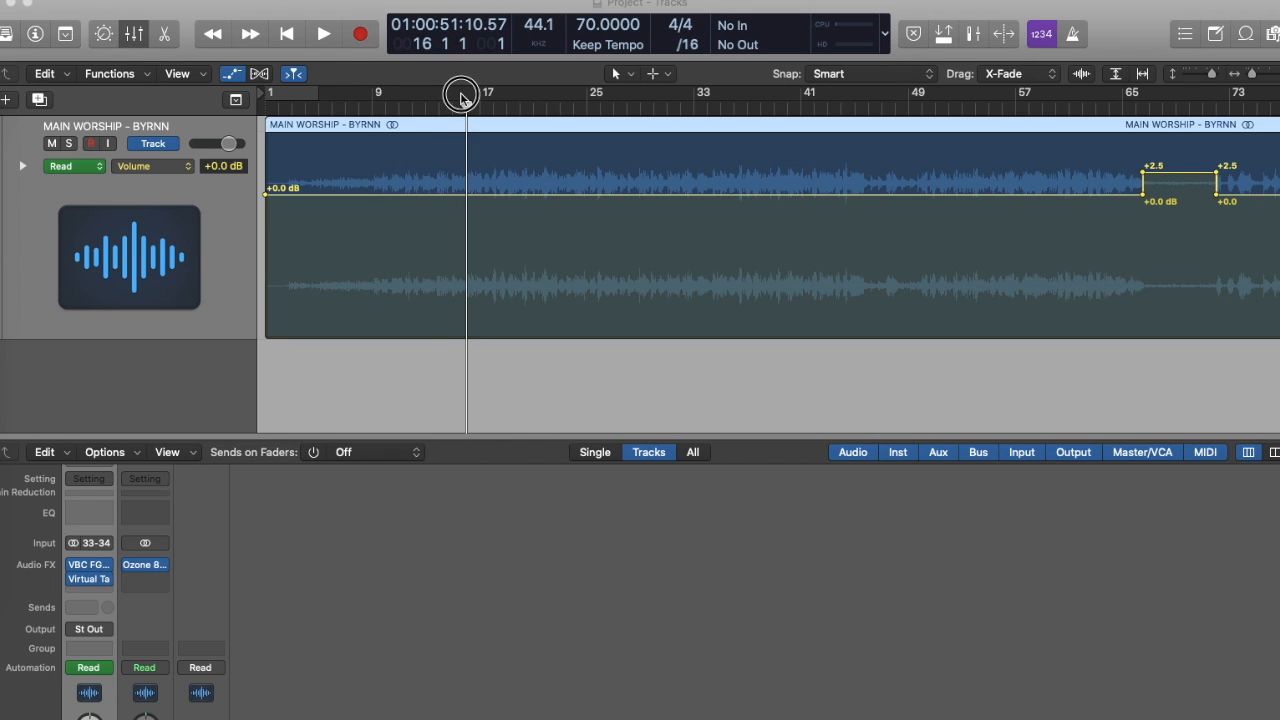
left_click(146, 566)
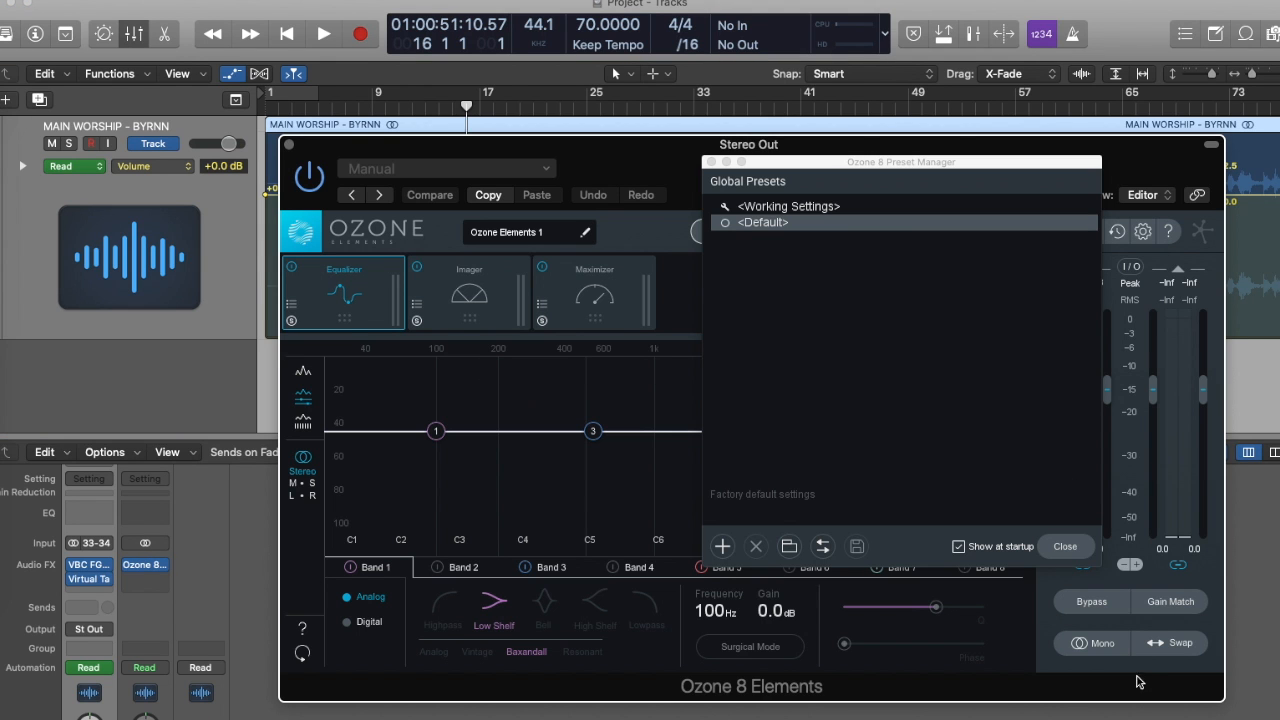
left_click(1065, 546)
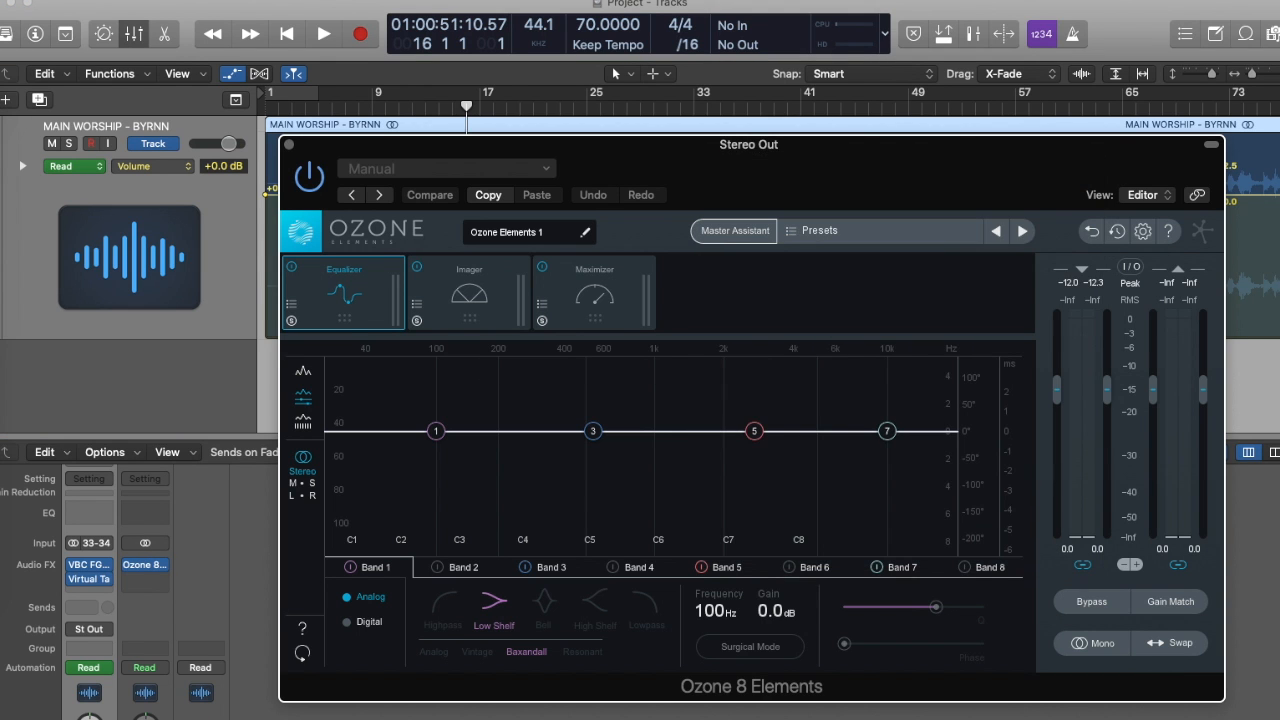
left_click_drag(865, 162, 792, 250)
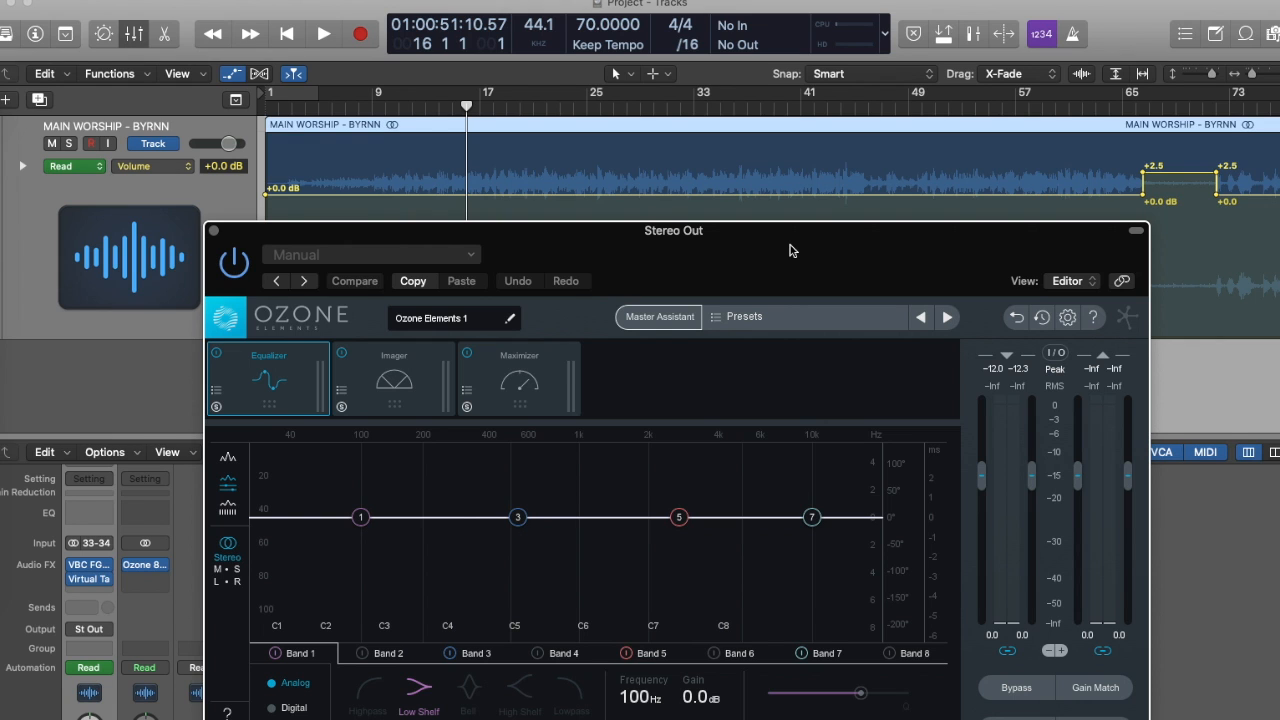
Step: Play the song, run Ozone's Master Assistant with the Streaming target, and accept its suggested settings
key("space")
left_click(670, 315)
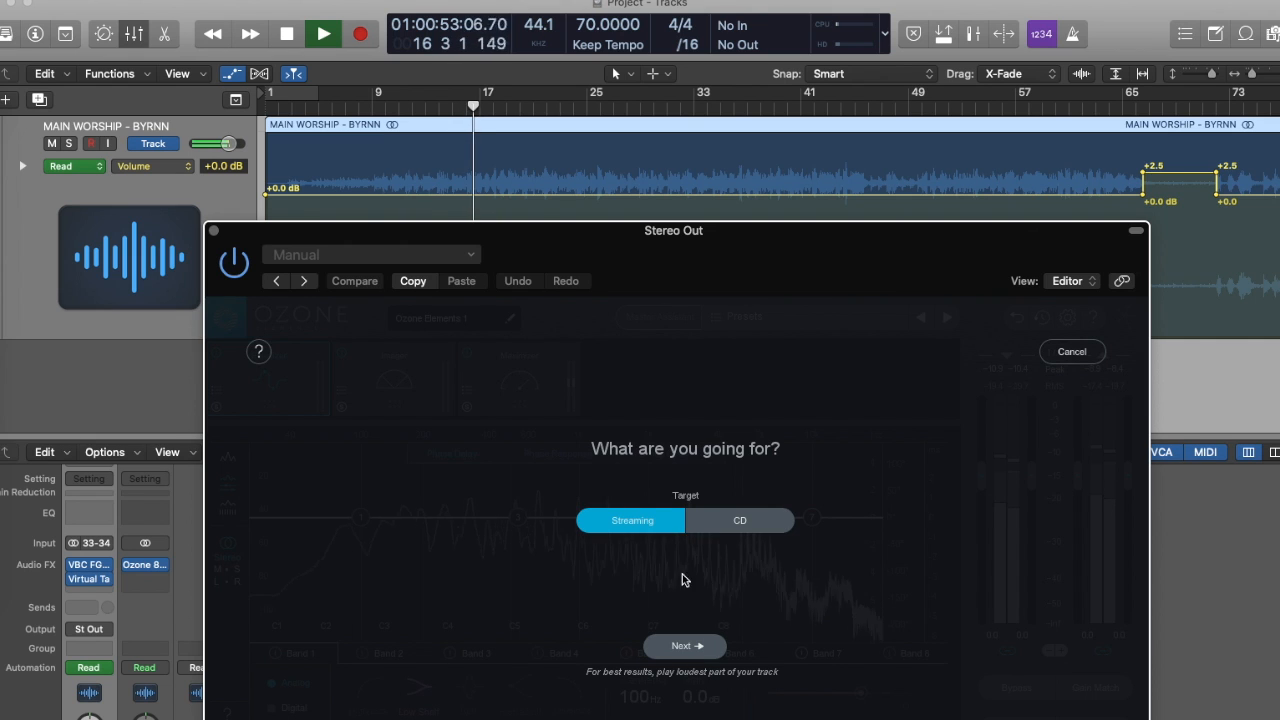
left_click(692, 648)
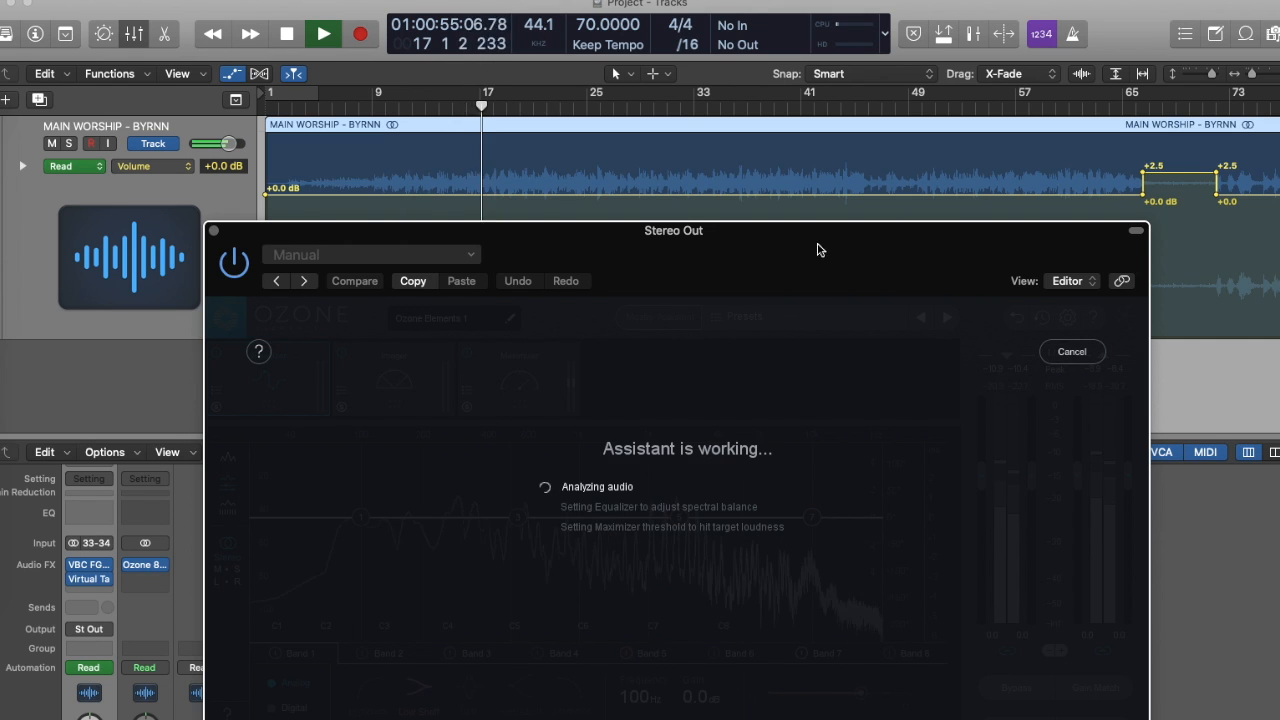
left_click_drag(818, 250, 815, 131)
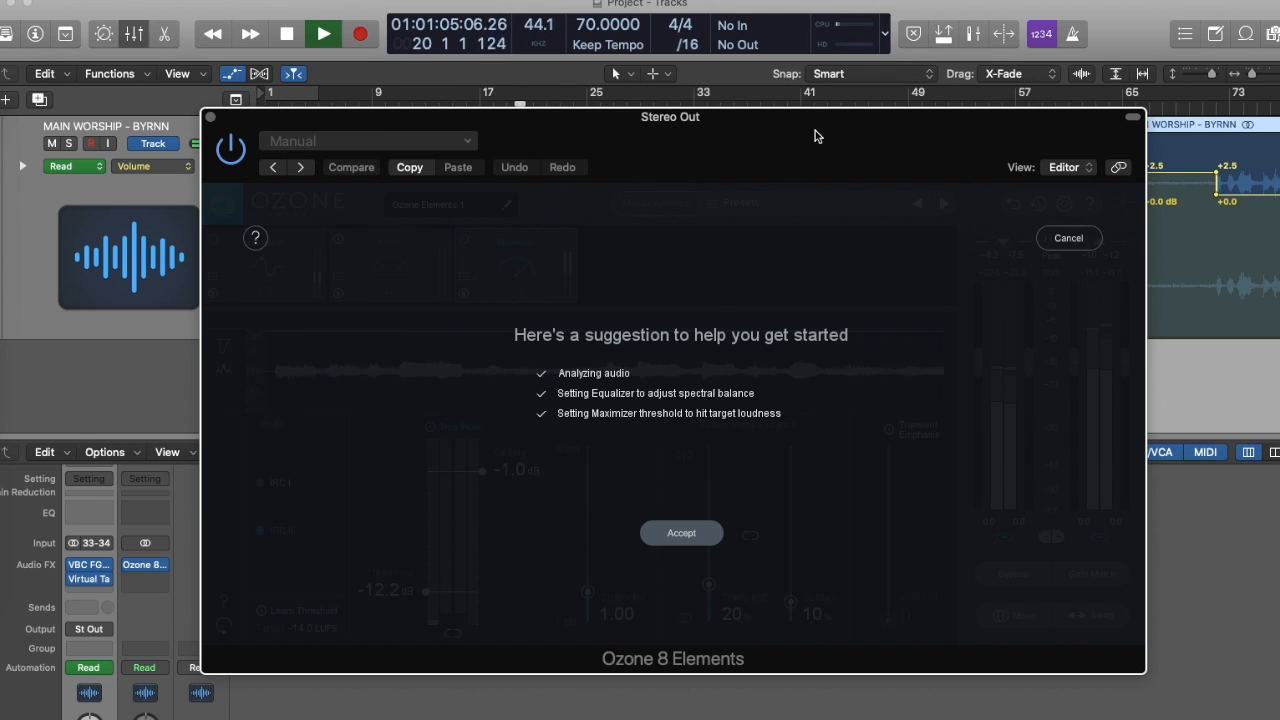
left_click(682, 534)
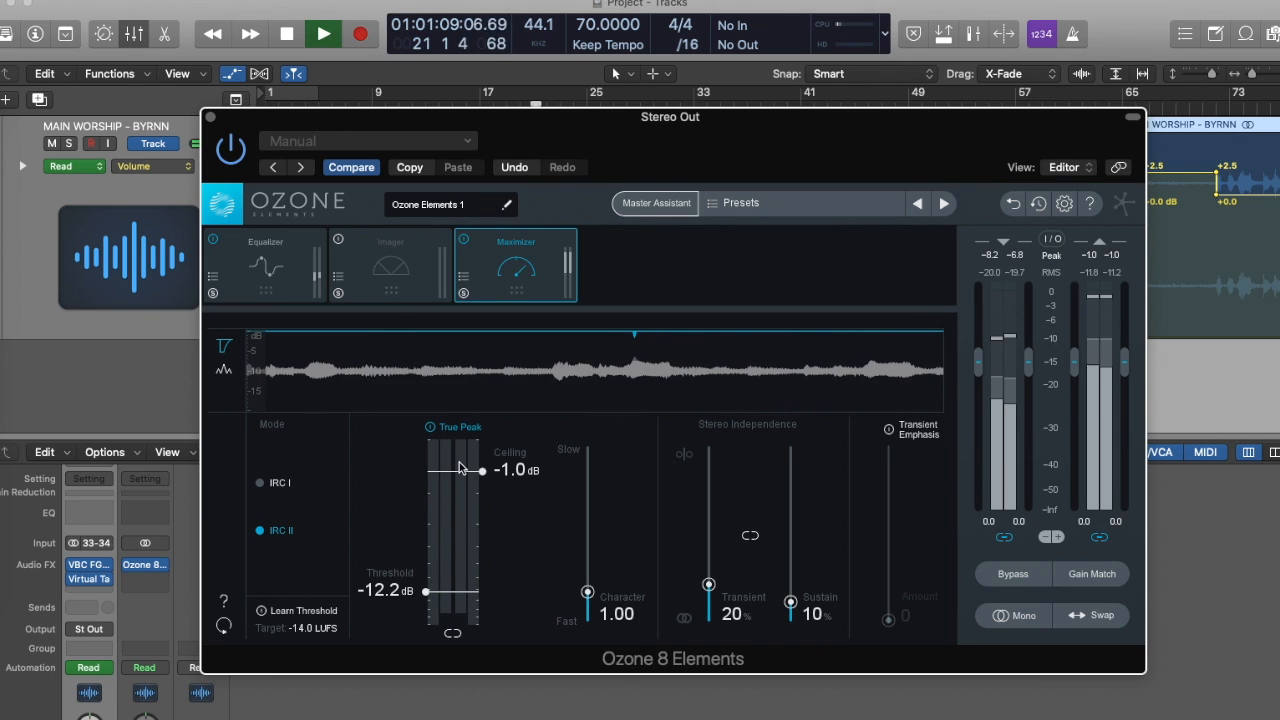
Step: Set the Maximizer's output ceiling to -0.7 dB while the song plays
left_click_drag(455, 472, 455, 458)
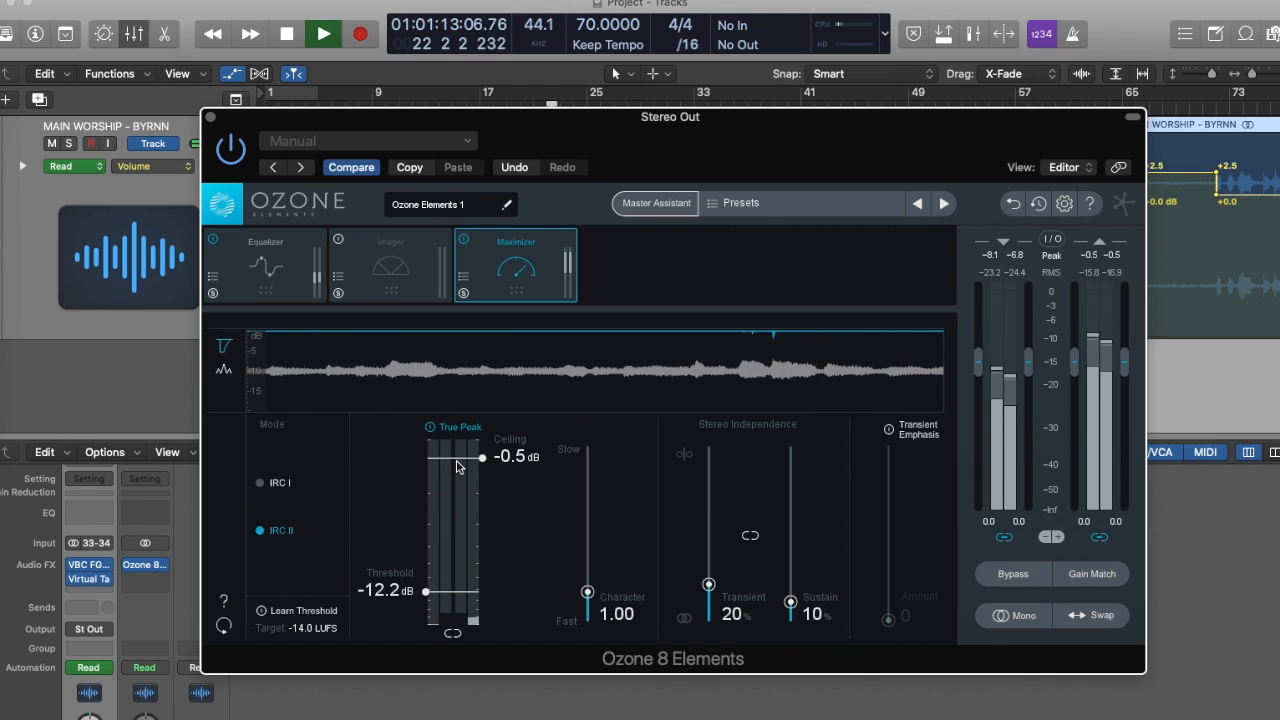
left_click_drag(792, 129, 830, 157)
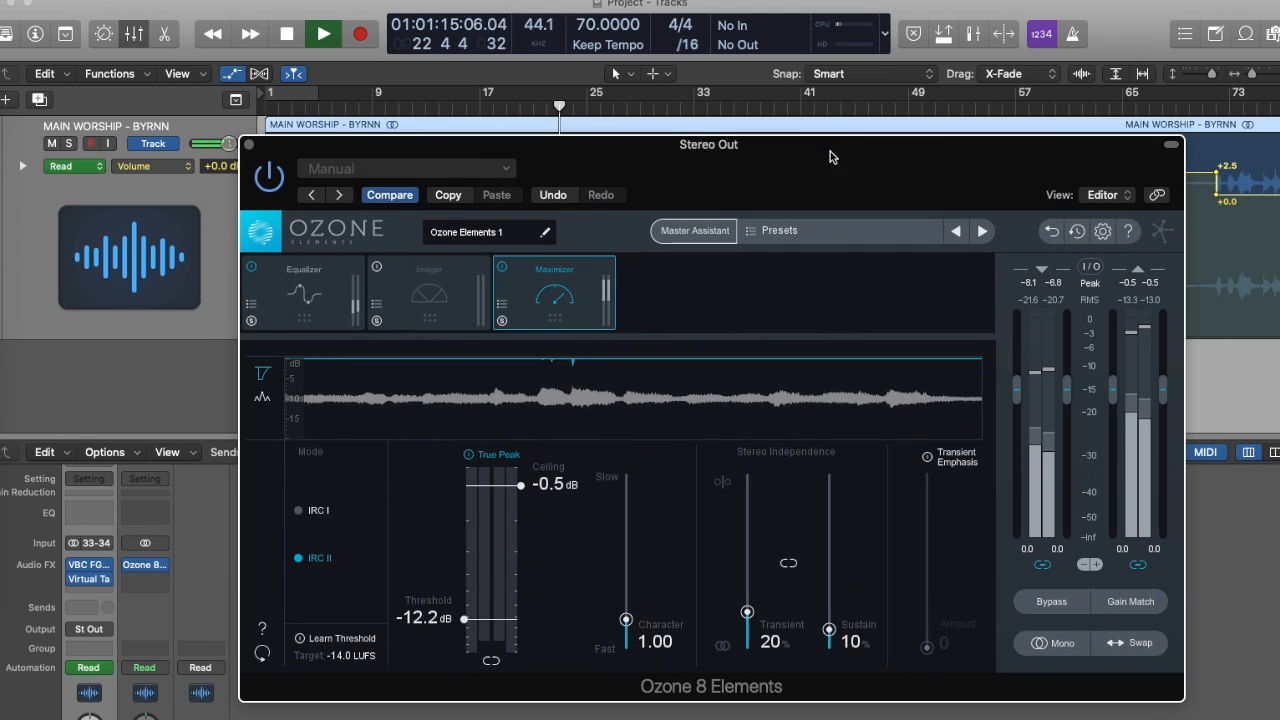
left_click_drag(503, 516, 507, 512)
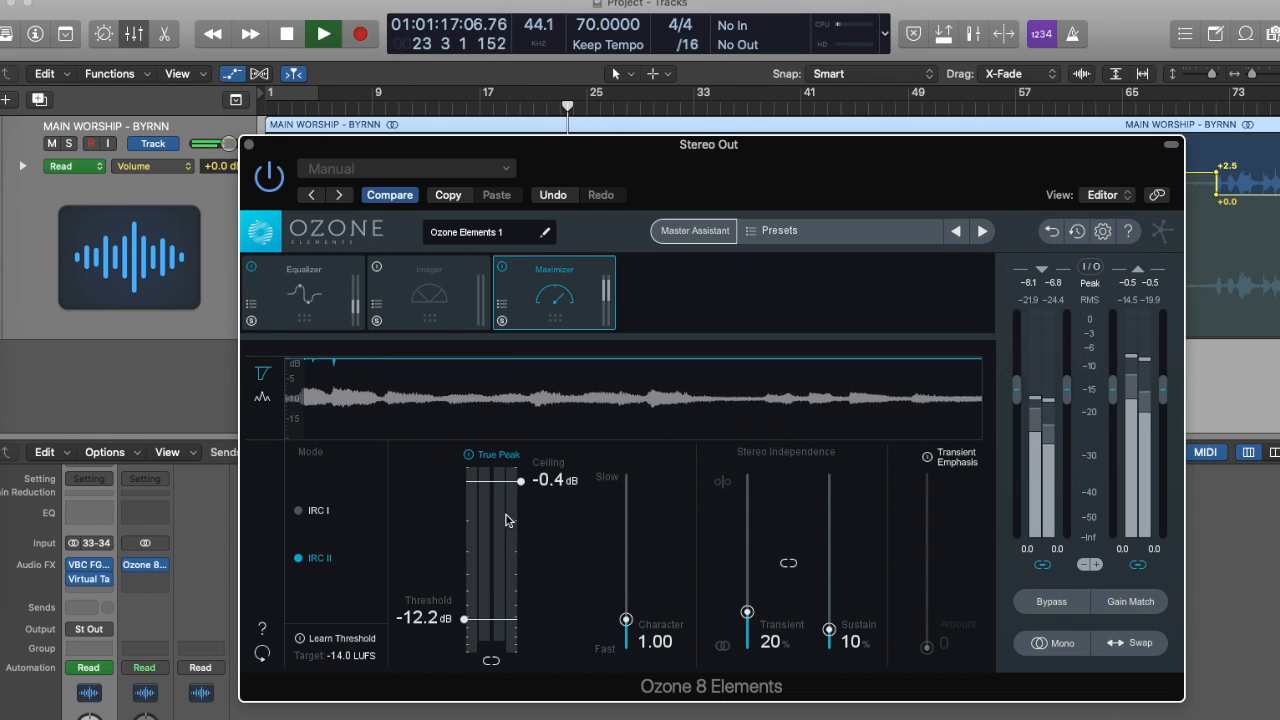
left_click_drag(486, 468, 490, 507)
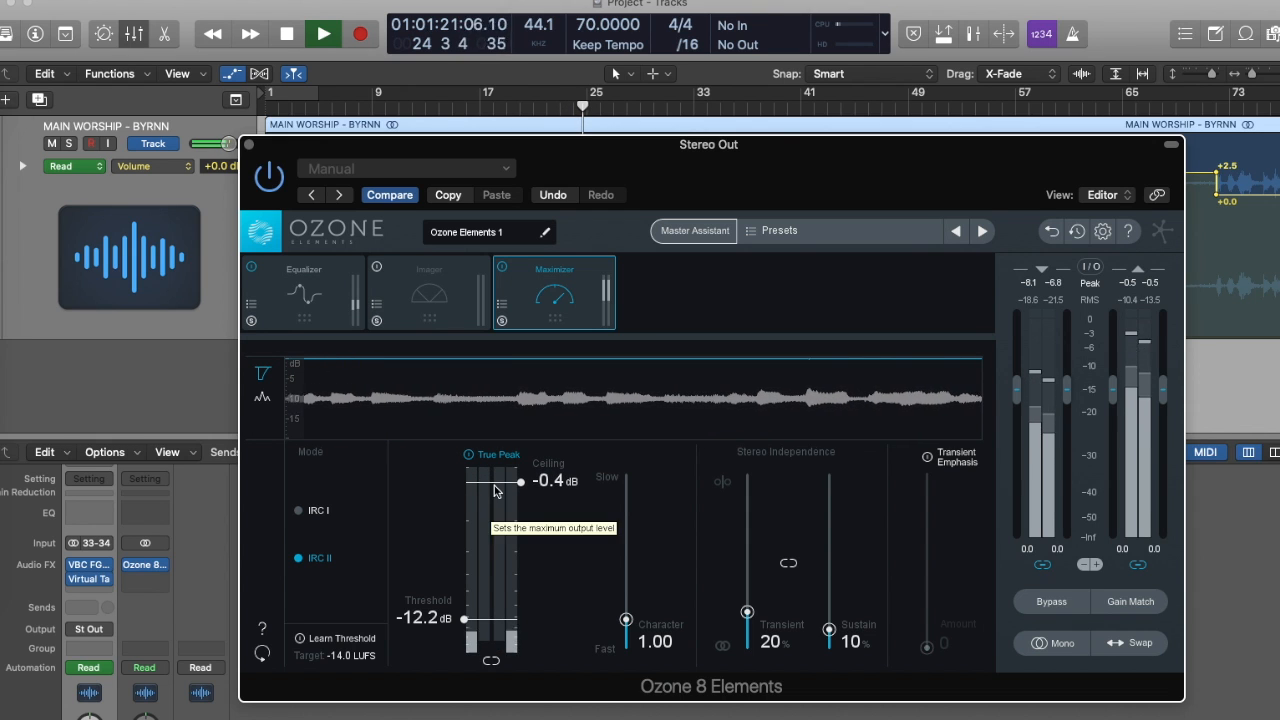
left_click_drag(493, 490, 494, 485)
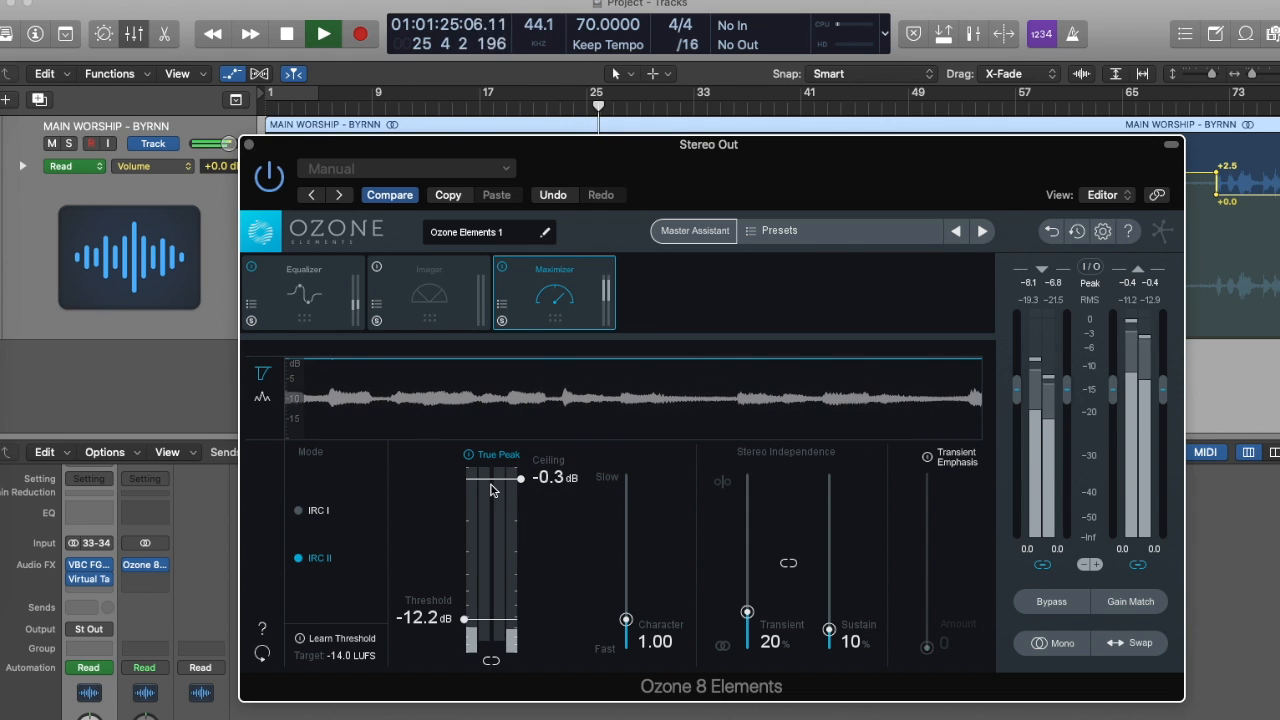
left_click_drag(491, 489, 492, 496)
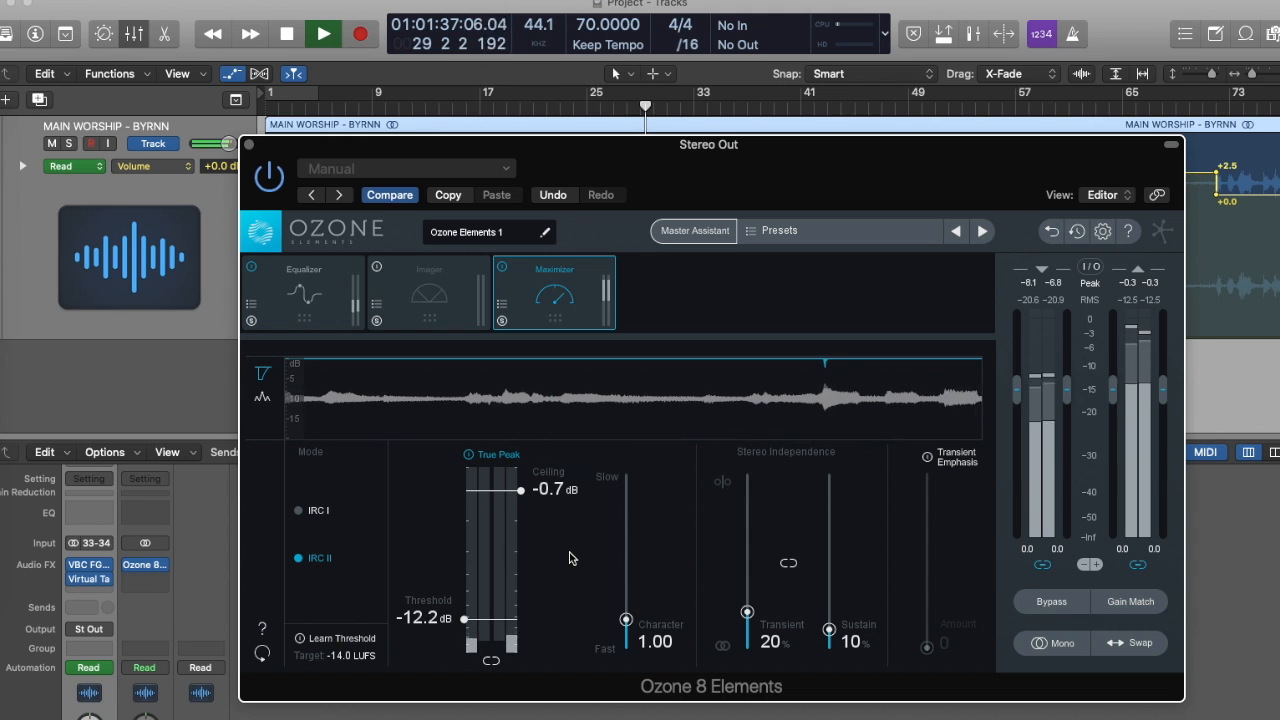
Step: Examine the Equalizer's curve and the frequency, gain and Q of all its bands, and return to the Maximizer
left_click(300, 290)
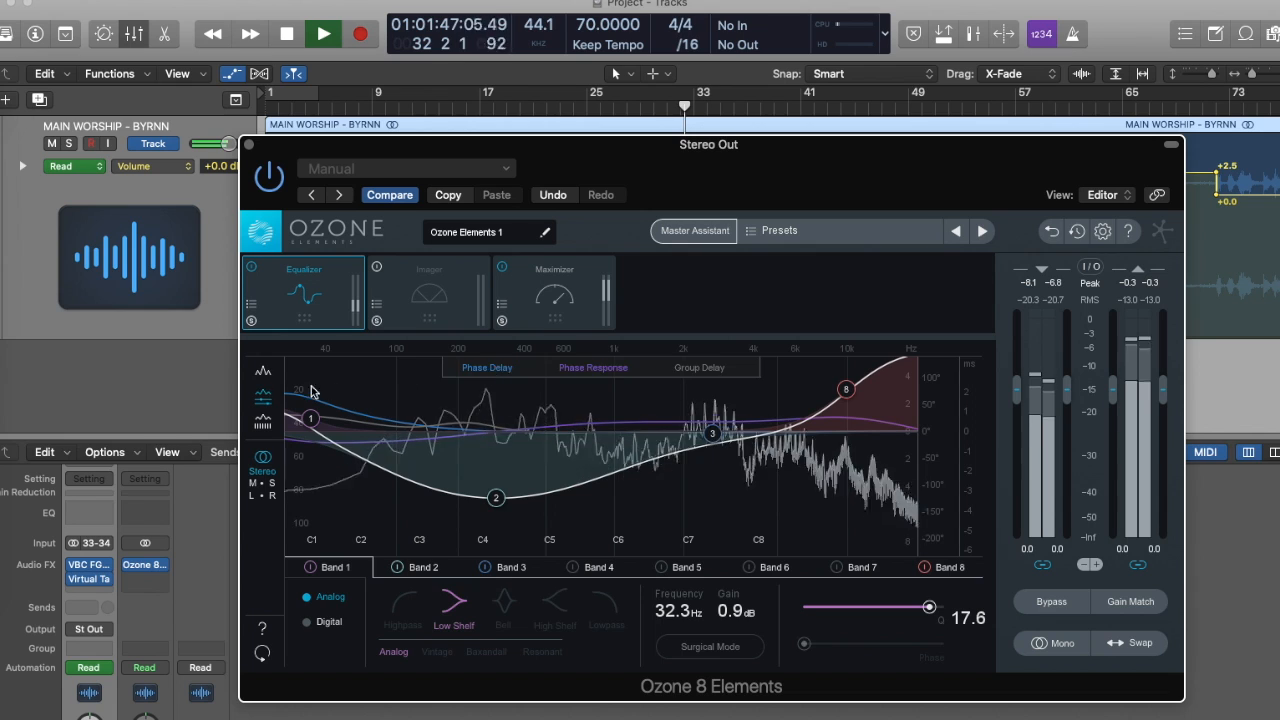
left_click(265, 373)
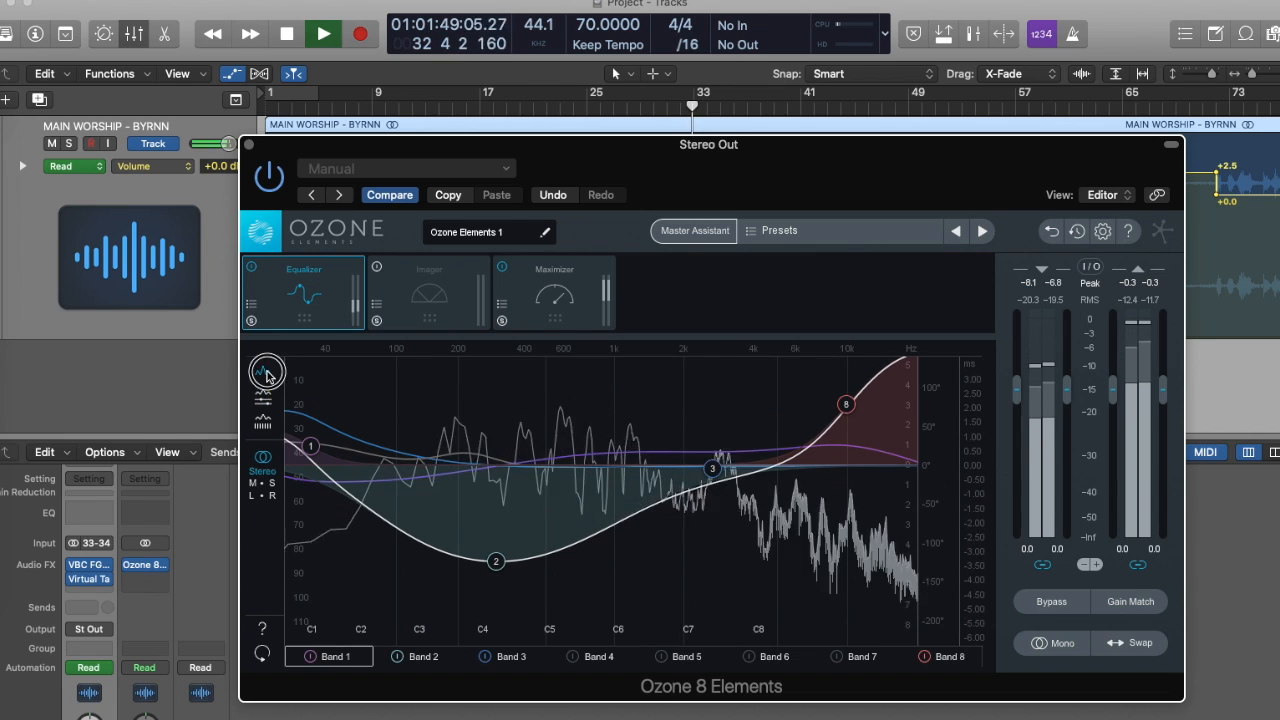
left_click(263, 428)
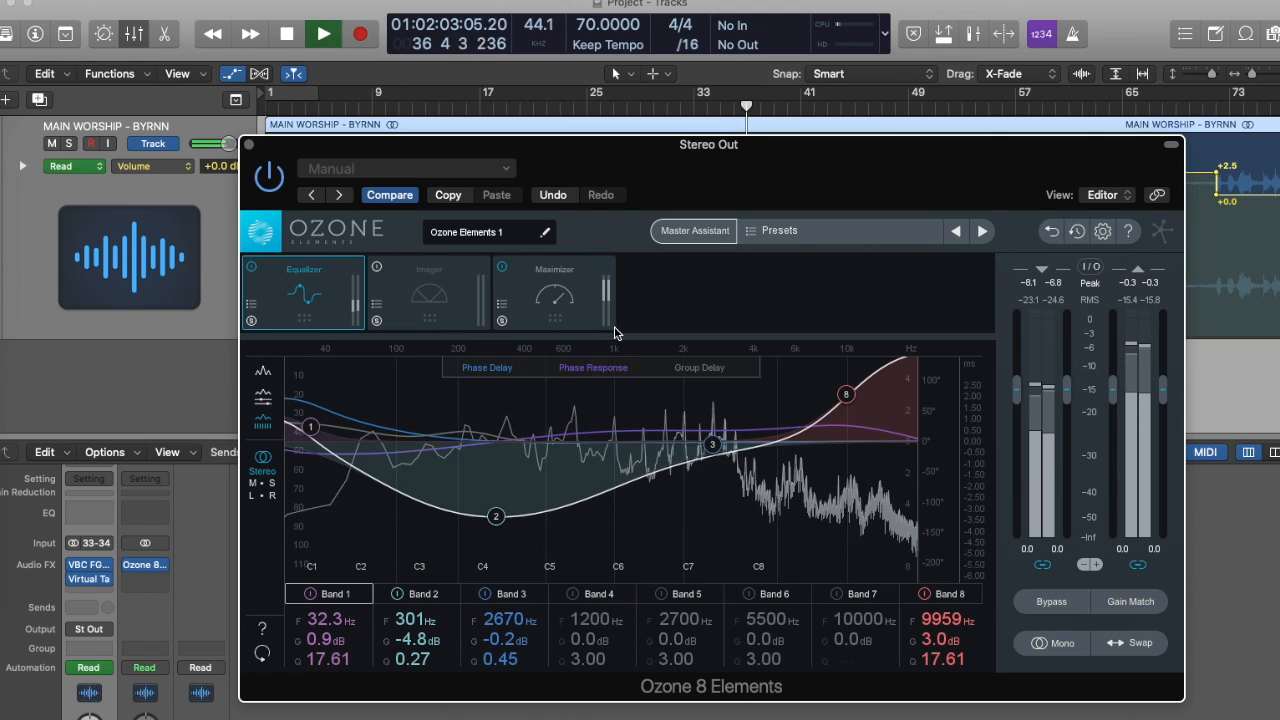
left_click(548, 306)
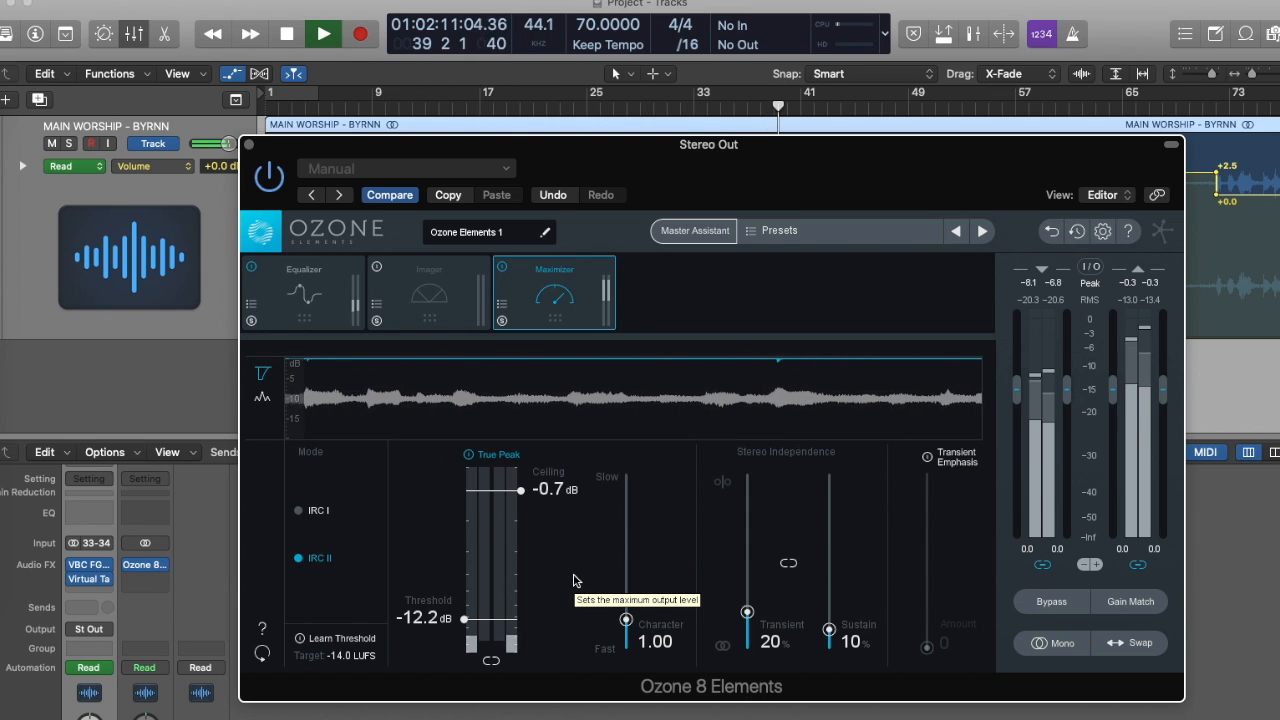
Step: Reposition the Ozone window and check the track and Stereo Out levels on the mixer's meters during playback
mouse_move(866, 162)
left_mouse_down()
mouse_move(857, 229)
mouse_move(871, 154)
mouse_move(870, 165)
left_mouse_up()
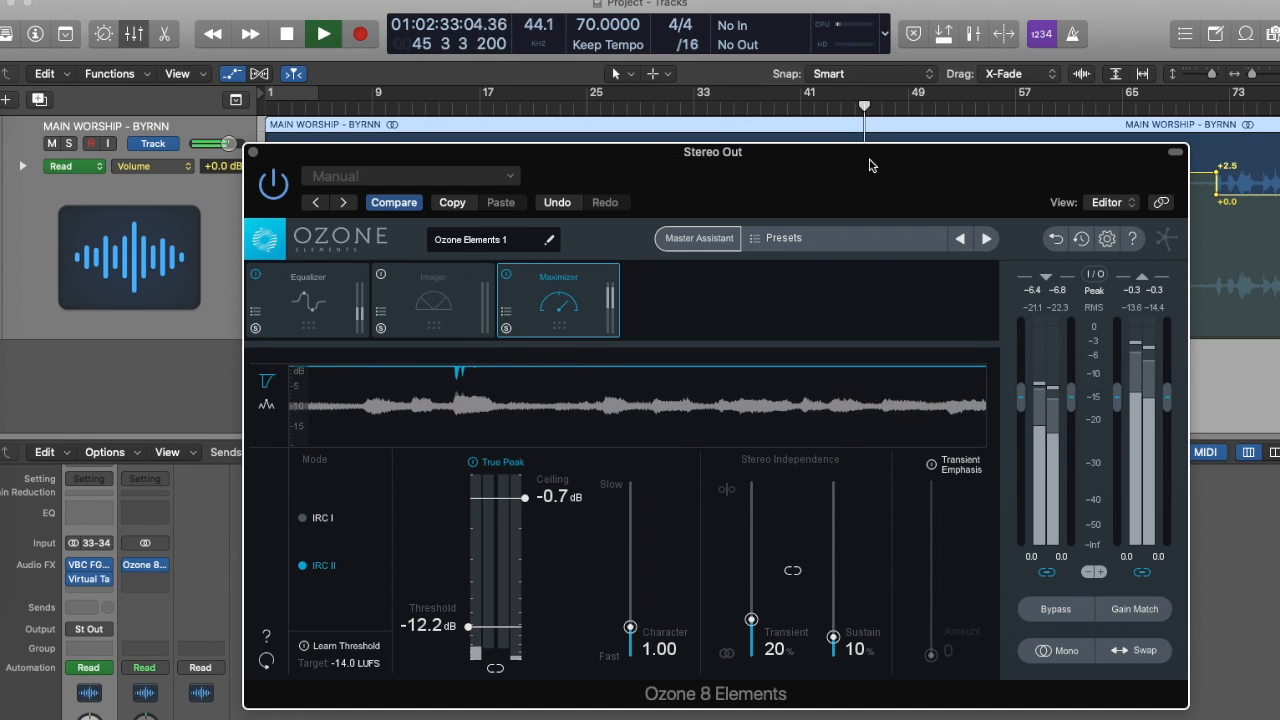
left_click_drag(866, 157, 848, 222)
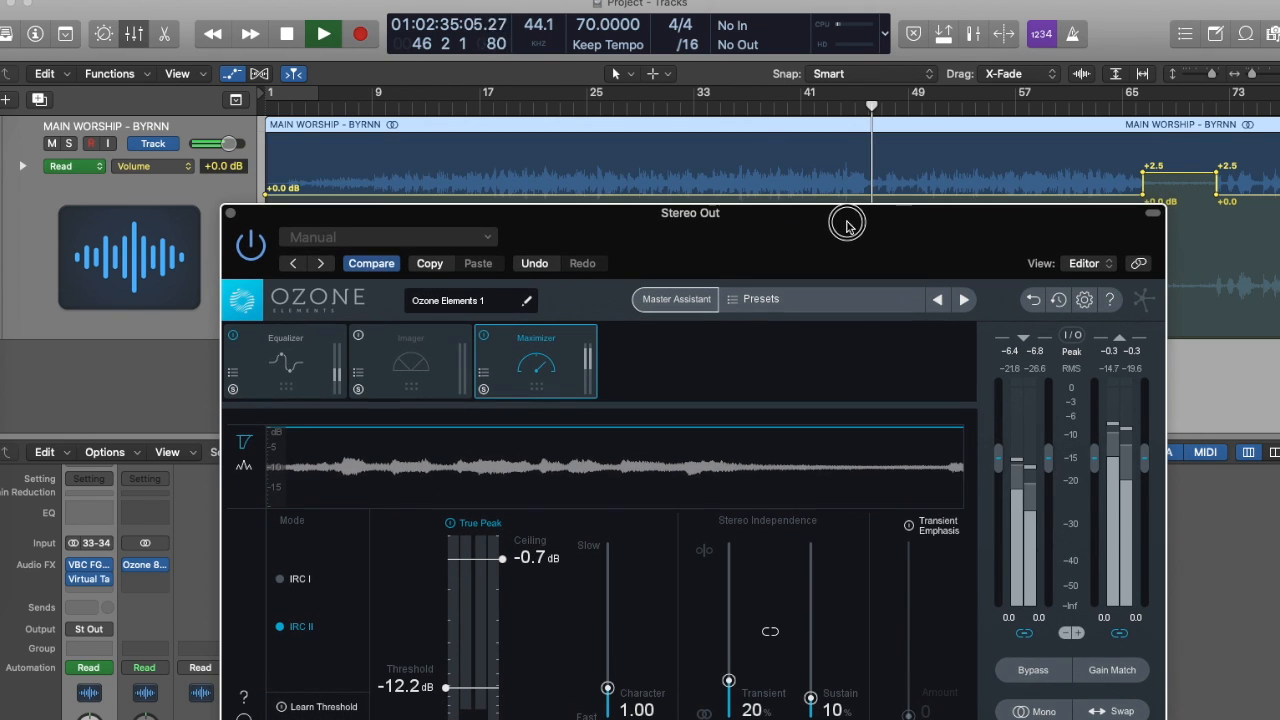
left_click_drag(848, 222, 855, 178)
scroll(183, 609, "down", 5)
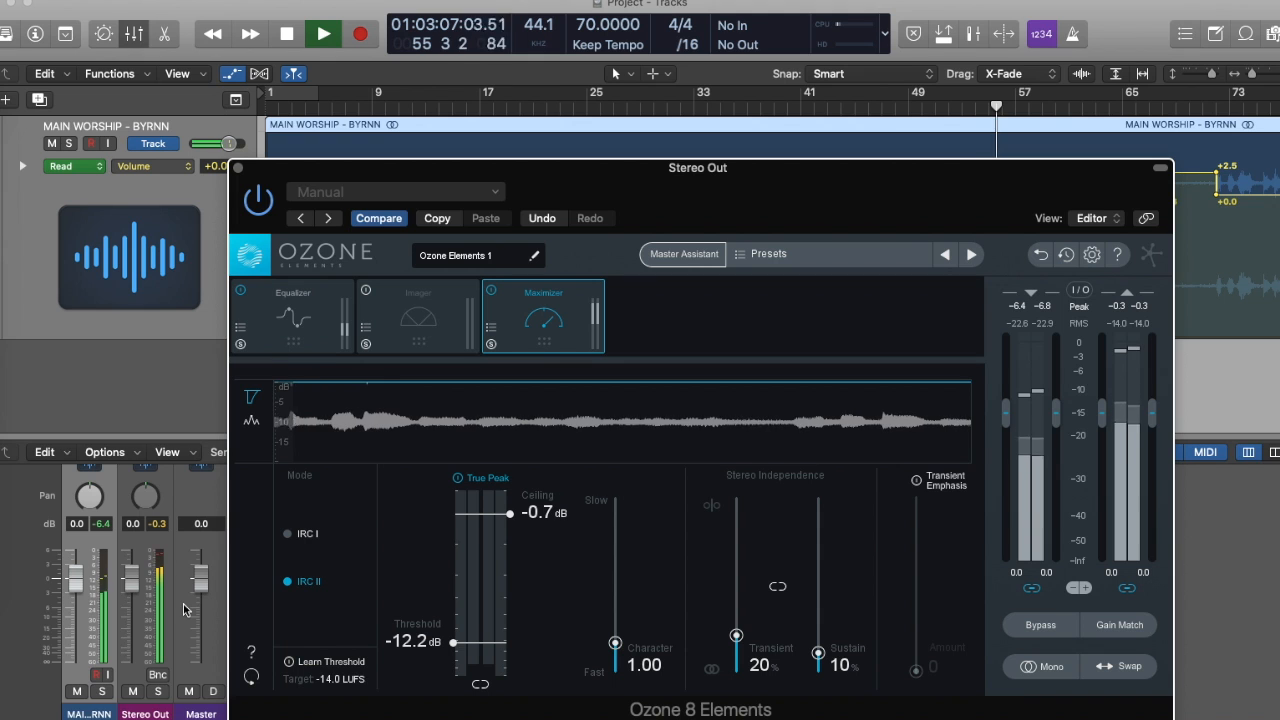
Step: Slightly adjust the threshold of the track's VBC FG-Grey compressor during playback and close the compressor window
scroll(183, 609, "up", 5)
left_click(70, 552)
left_click_drag(500, 47, 707, 80)
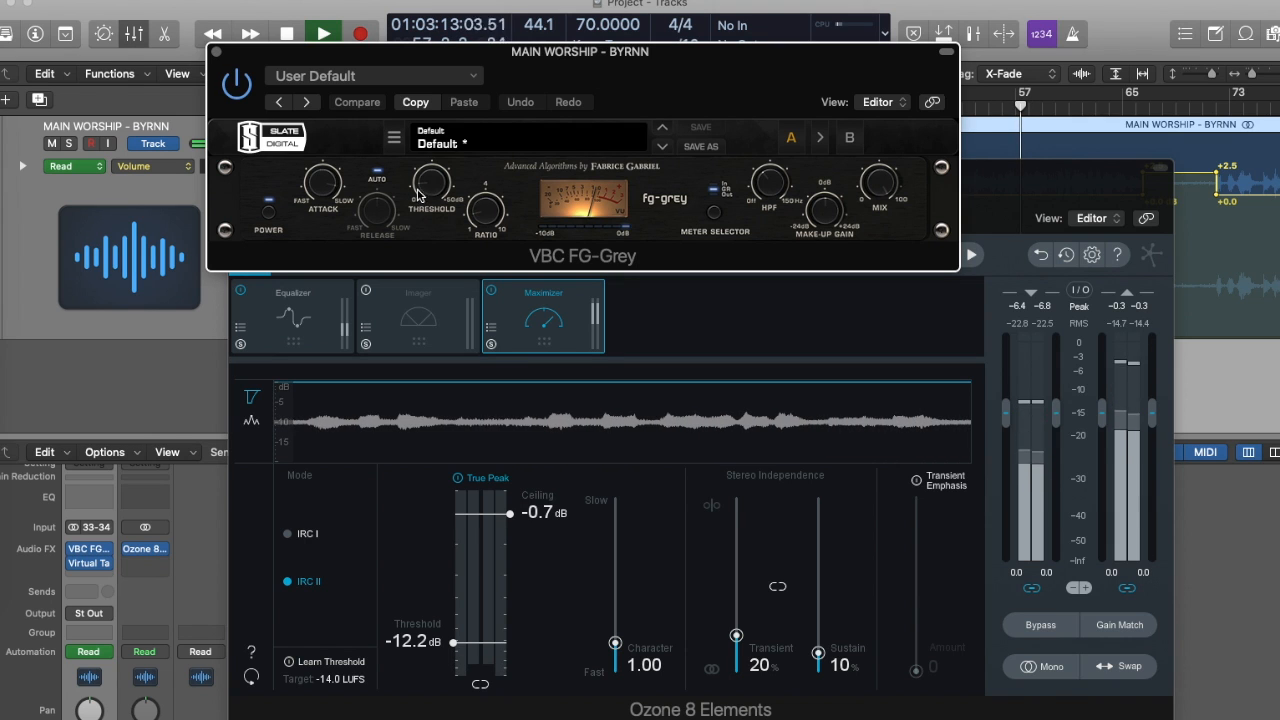
mouse_move(425, 194)
left_click_drag(425, 196, 424, 205)
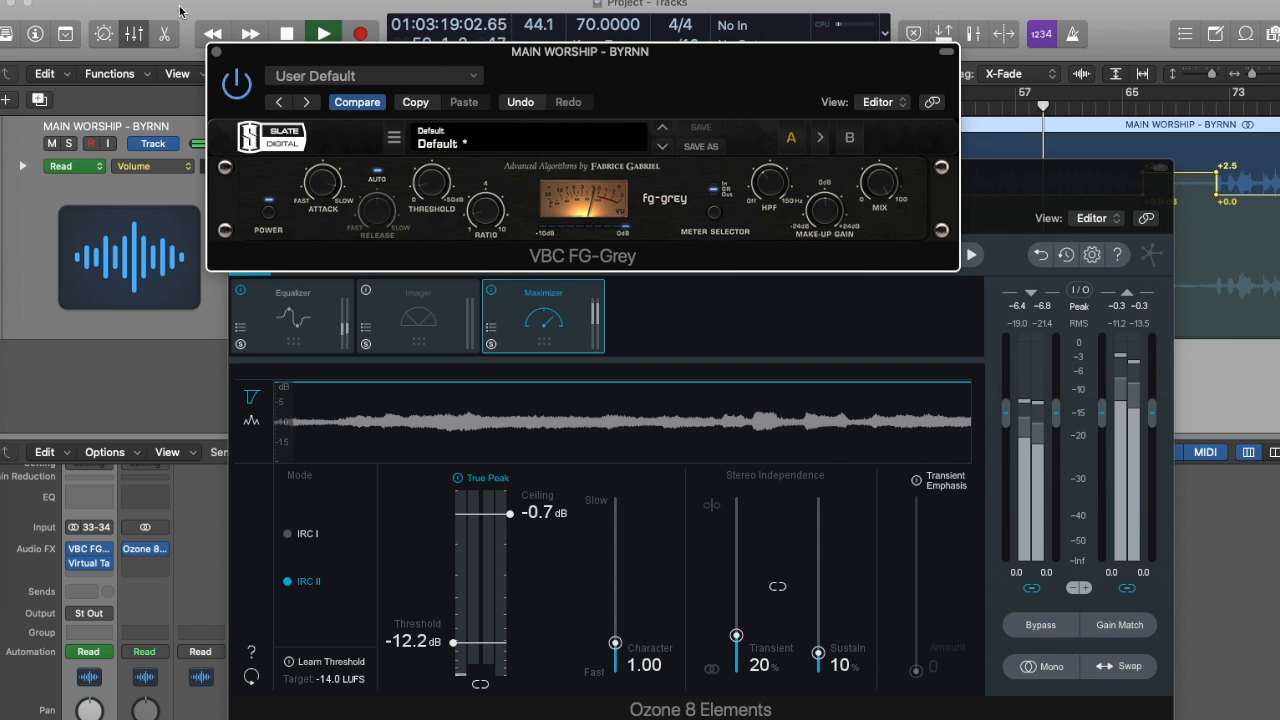
left_click(214, 54)
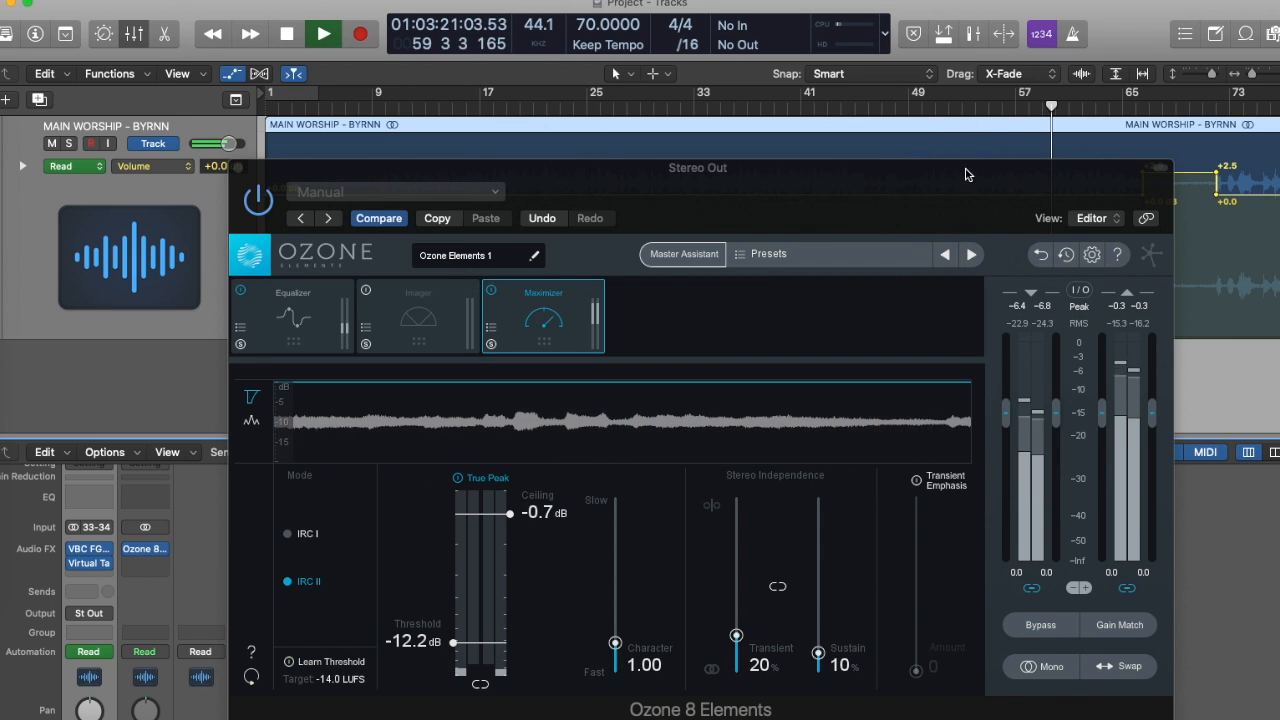
Step: Reopen the track's VBC FG-Grey compressor and place it over the Ozone window to watch its gain reduction meter
left_click_drag(921, 183, 970, 140)
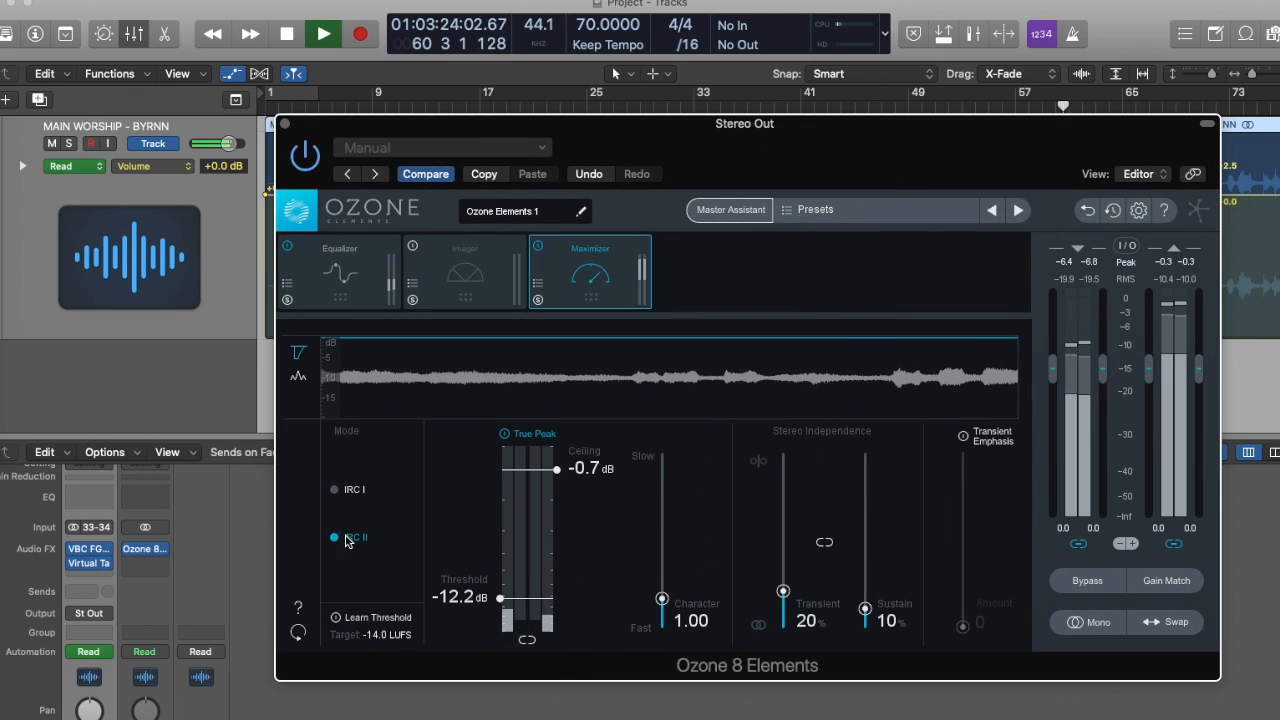
left_click(88, 555)
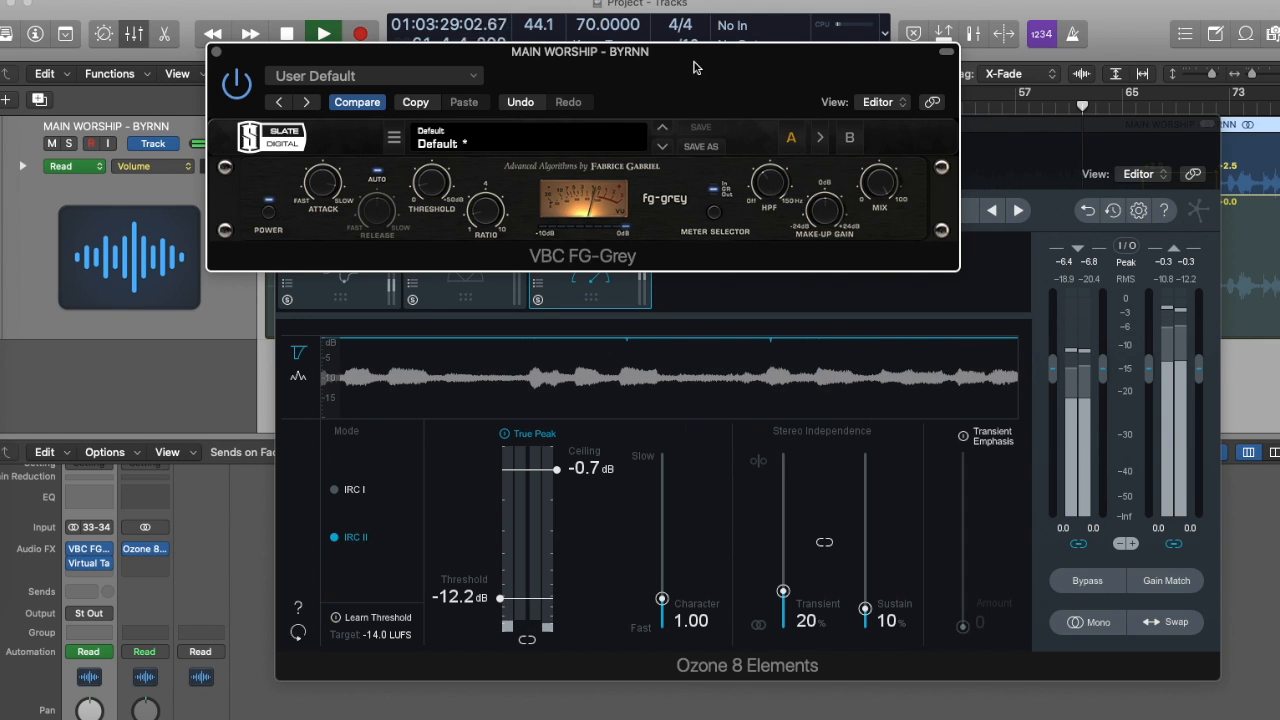
left_click_drag(693, 65, 703, 236)
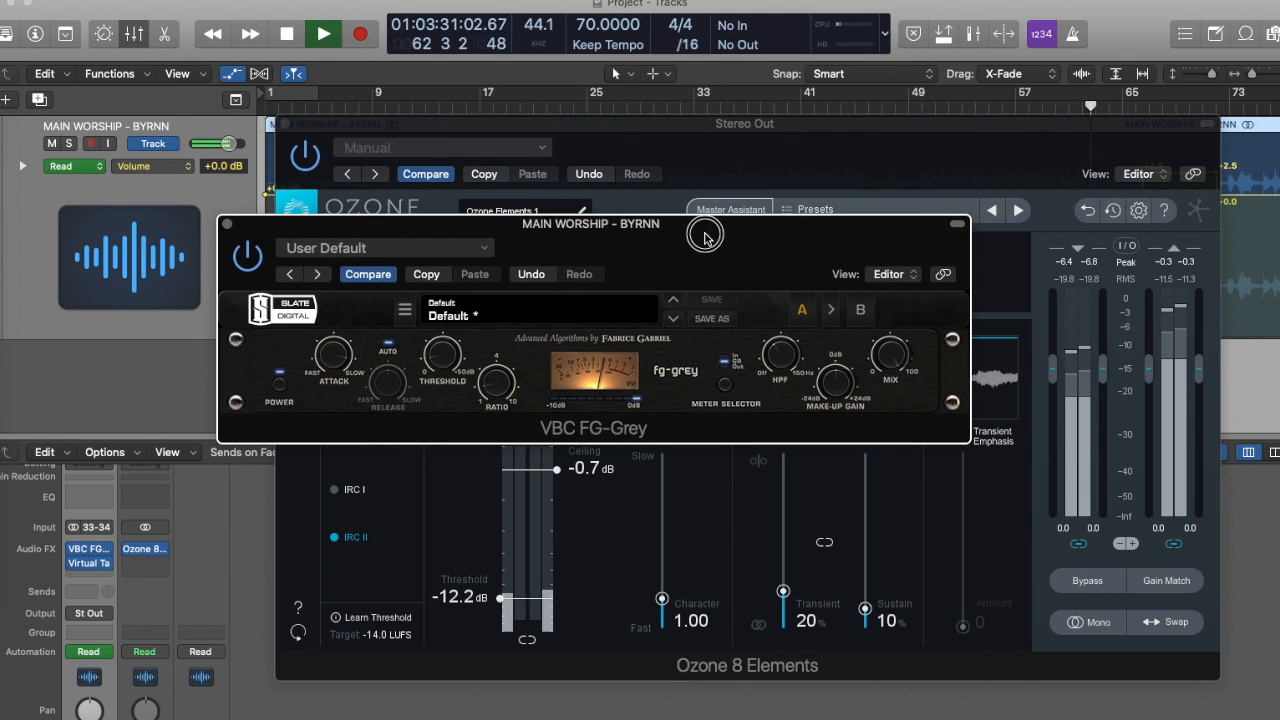
Step: Close the compressor window and reposition Ozone to check the track's +2.5 dB volume automation and the mixer faders during playback
left_click(226, 224)
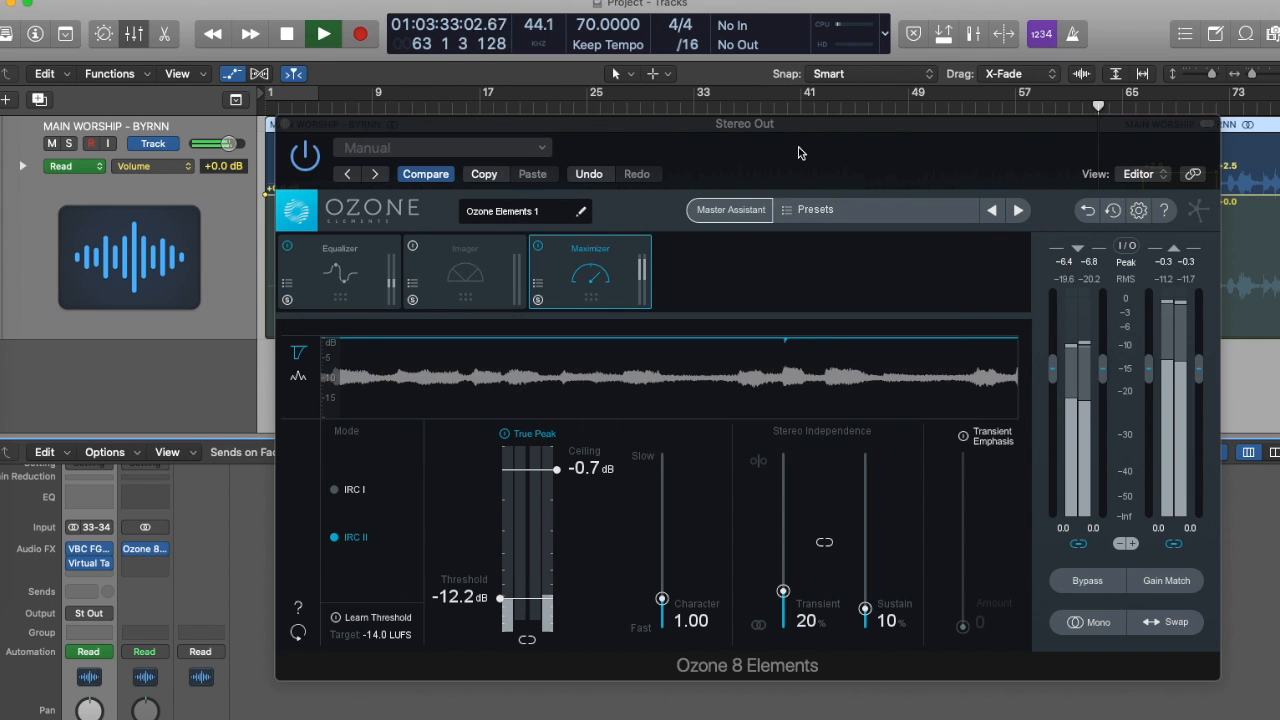
left_click_drag(821, 125, 762, 222)
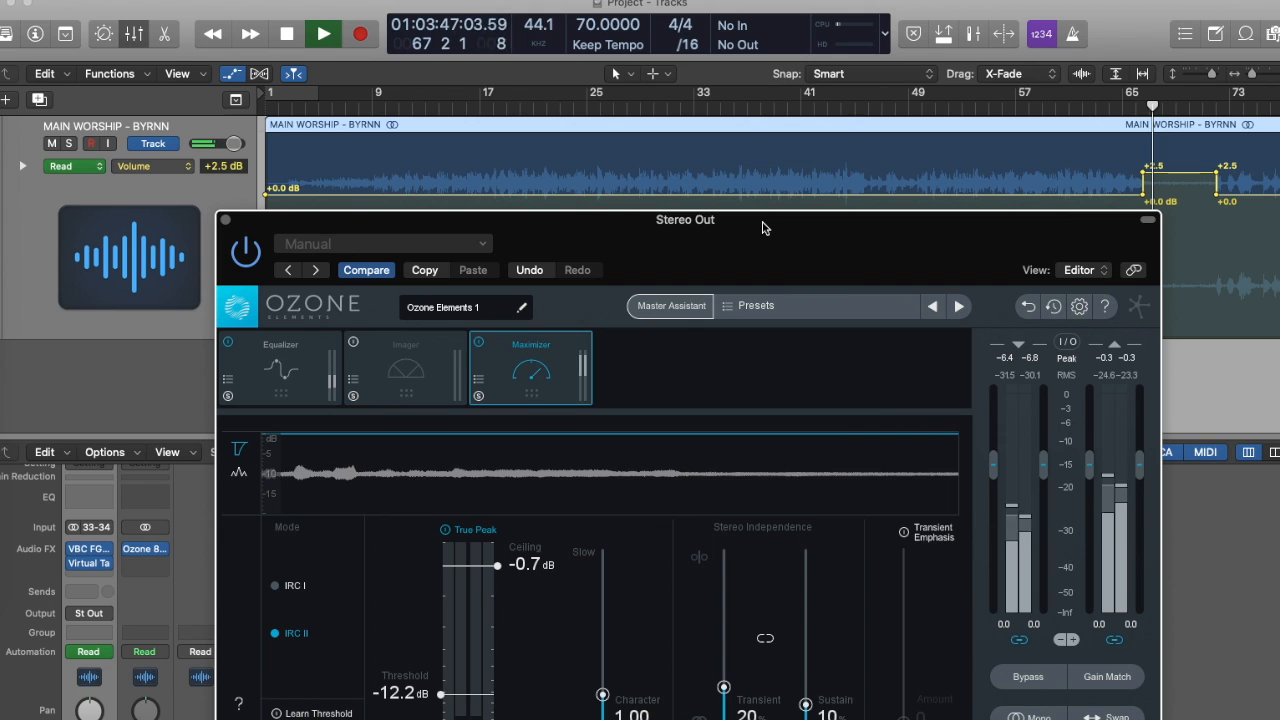
left_click_drag(762, 228, 709, 111)
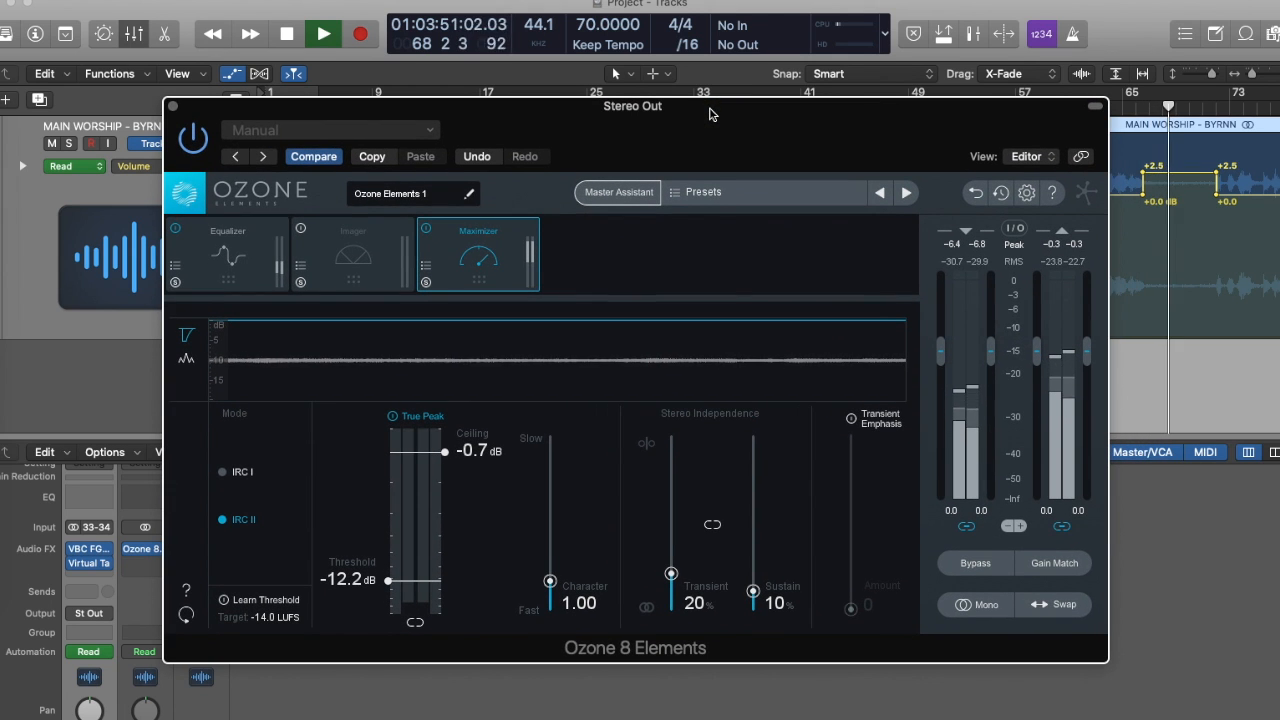
scroll(62, 700, "down", 5)
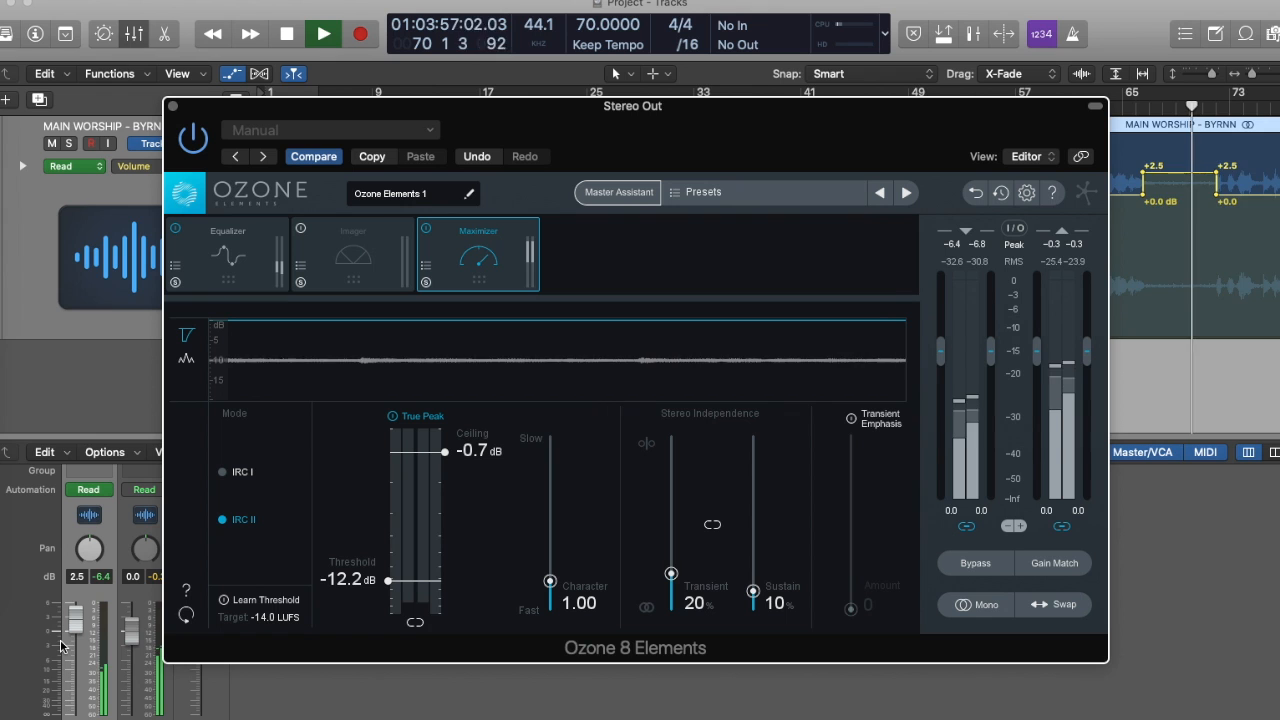
Step: Move the Ozone window below the audio region to view the track's volume automation after bar 73 during playback
left_click_drag(848, 124, 864, 262)
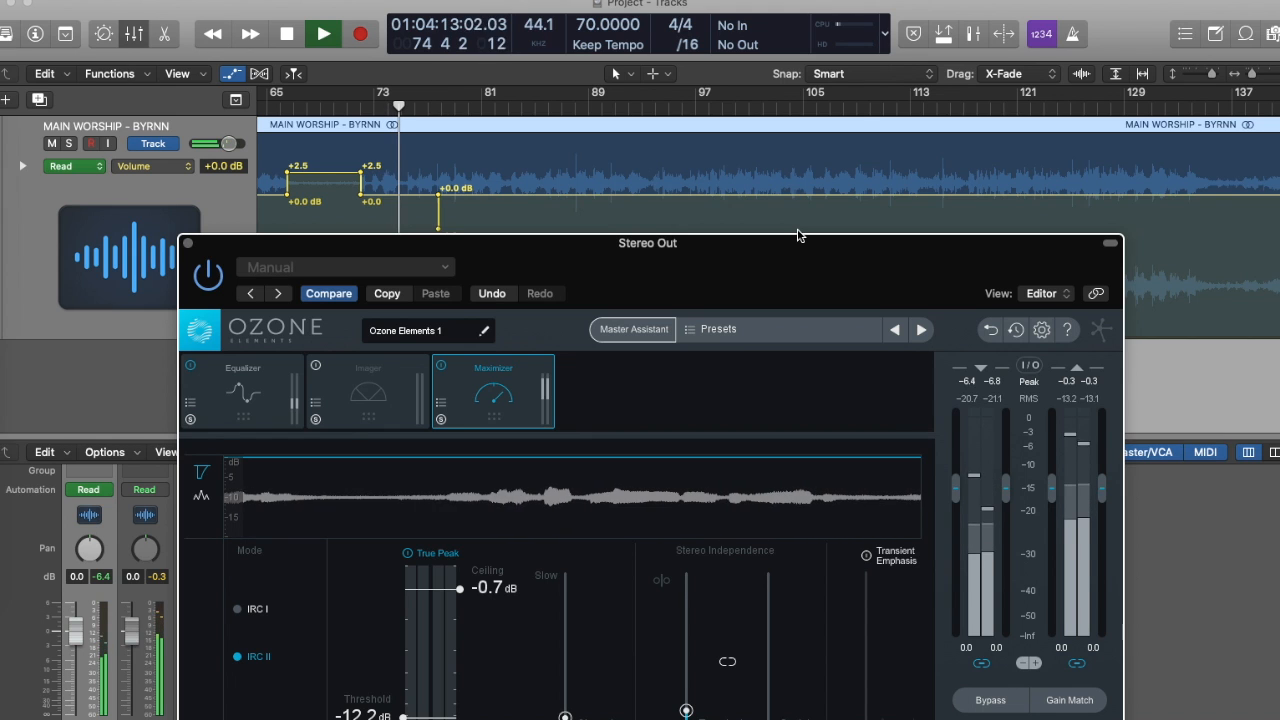
mouse_move(797, 262)
left_mouse_down()
mouse_move(800, 238)
mouse_move(800, 252)
left_mouse_up()
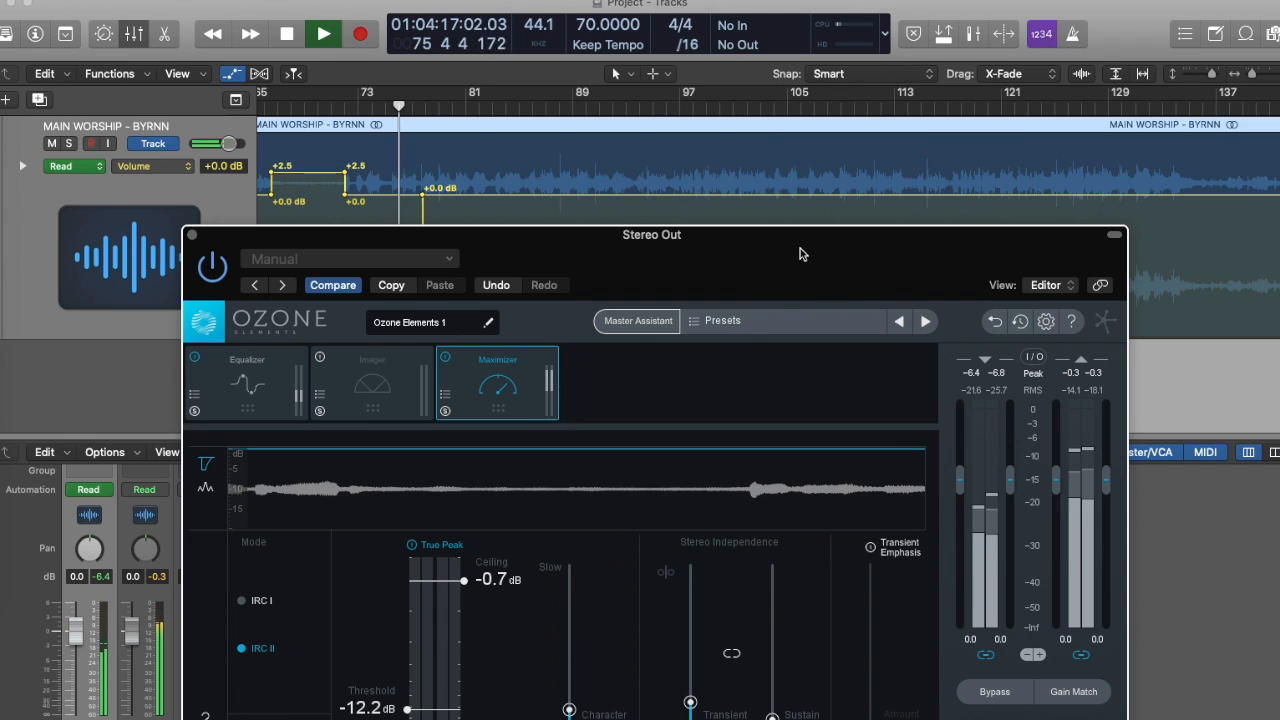
left_click_drag(800, 254, 863, 214)
Step: Bring the track's VBC FG-Grey compressor back over Ozone and replay the song from around bar 76 to watch its meter
scroll(90, 610, "up", 8)
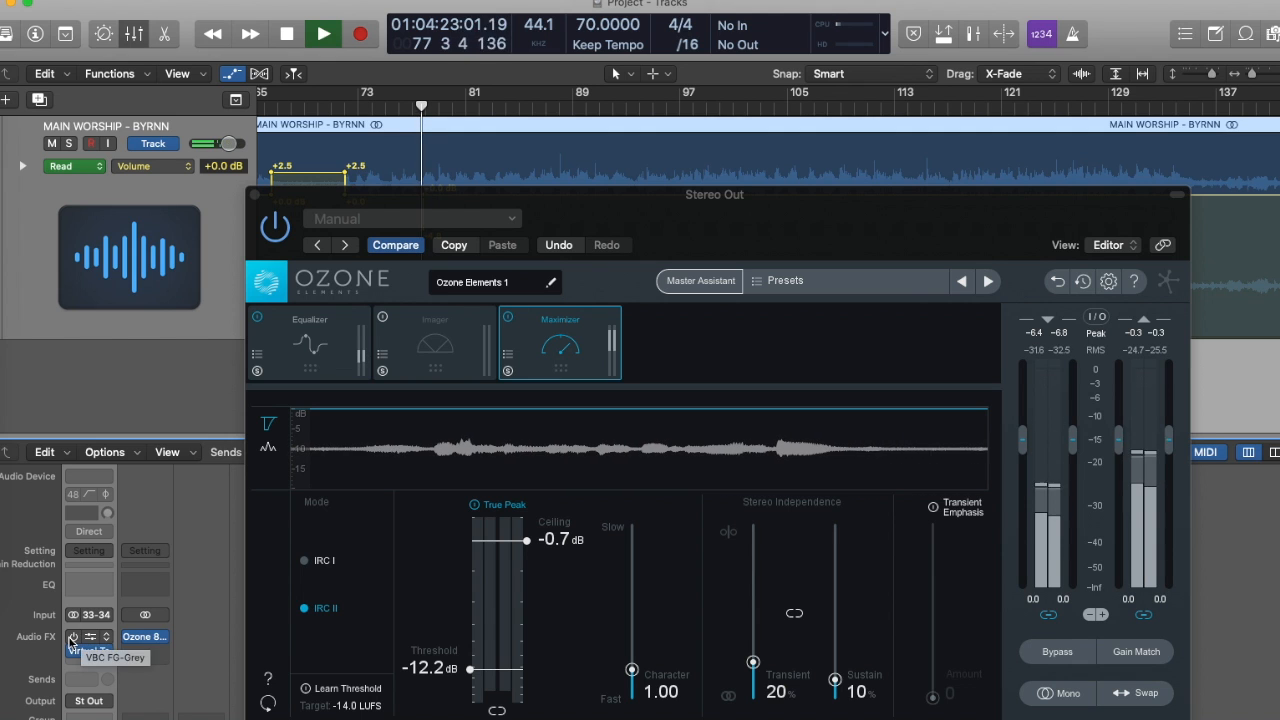
left_click(90, 645)
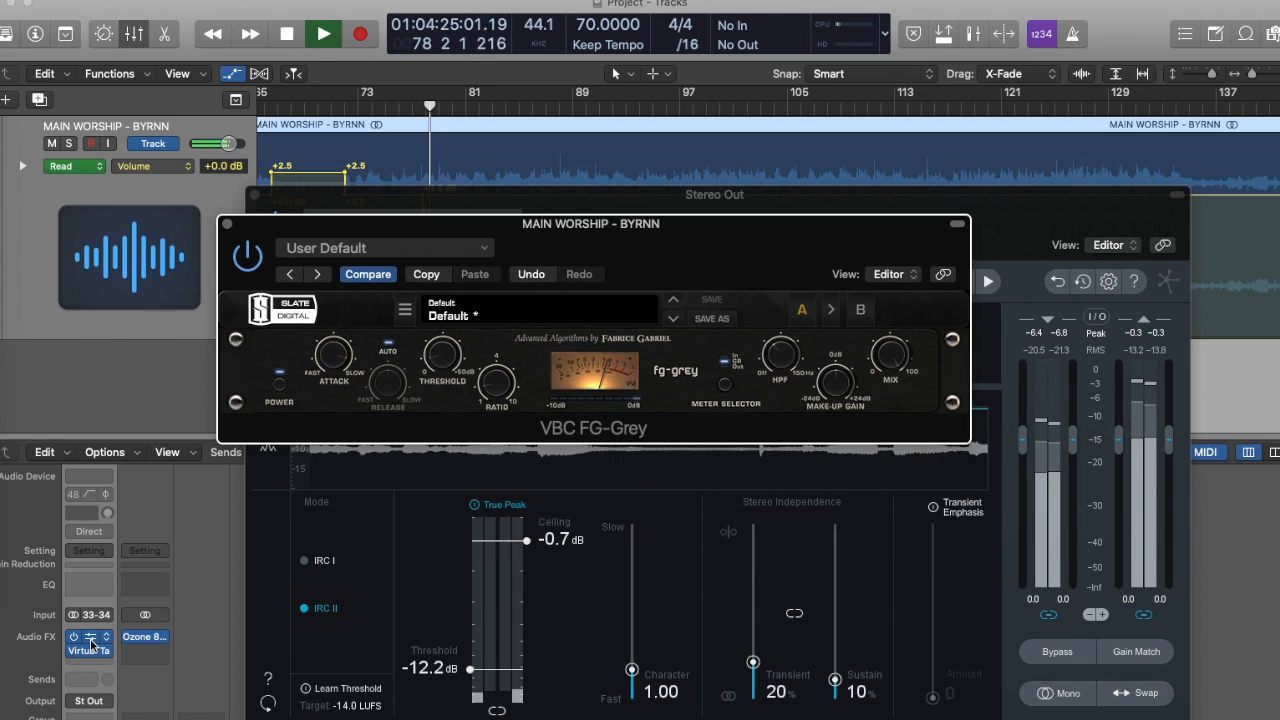
left_click_drag(752, 237, 838, 279)
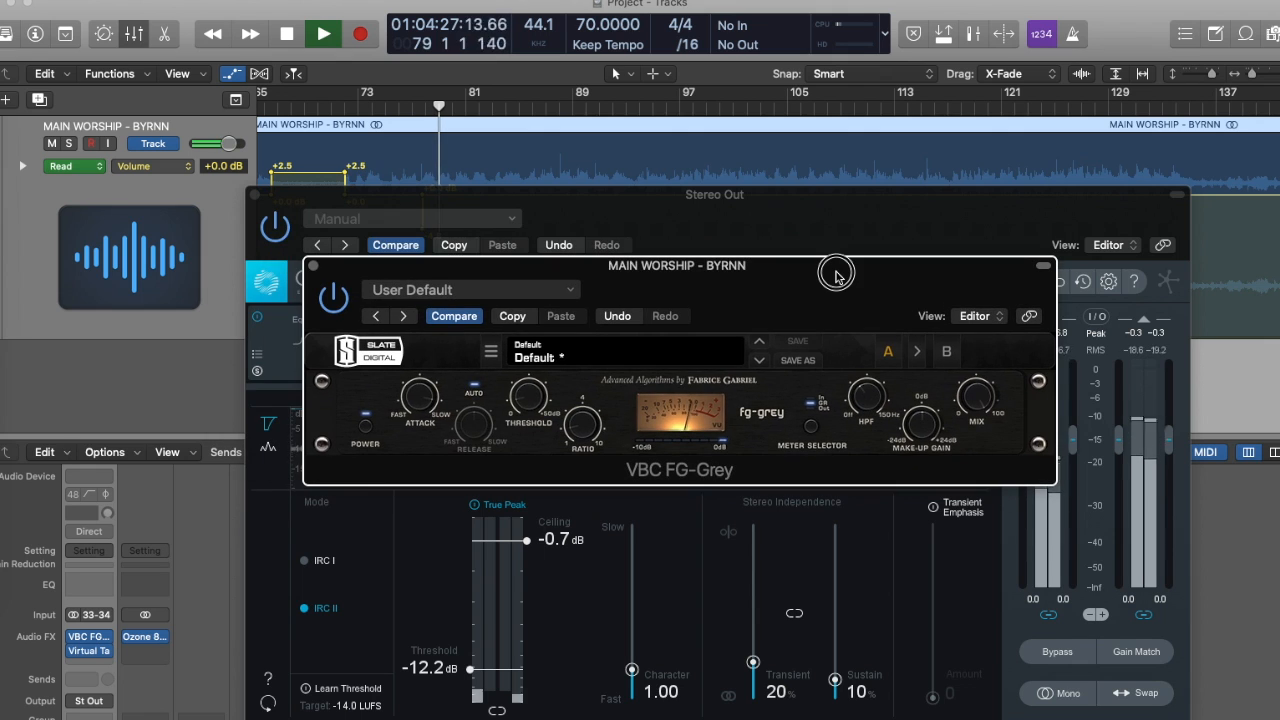
left_click(408, 110)
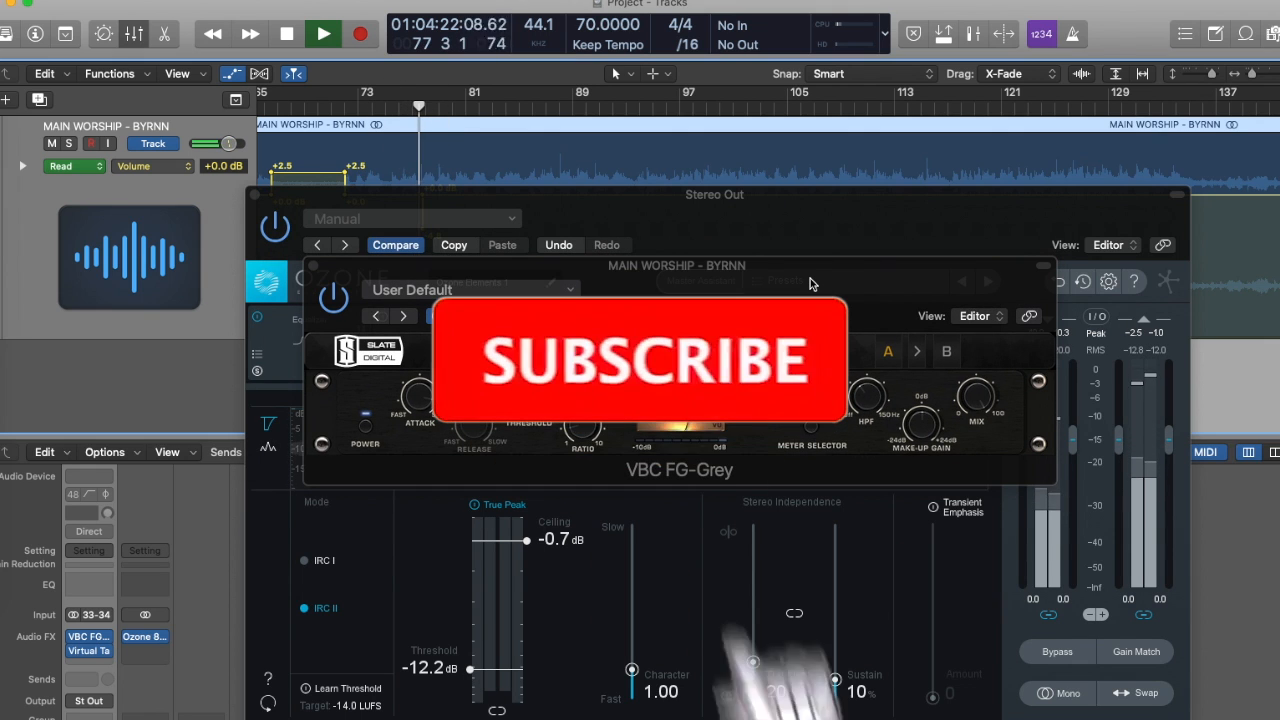